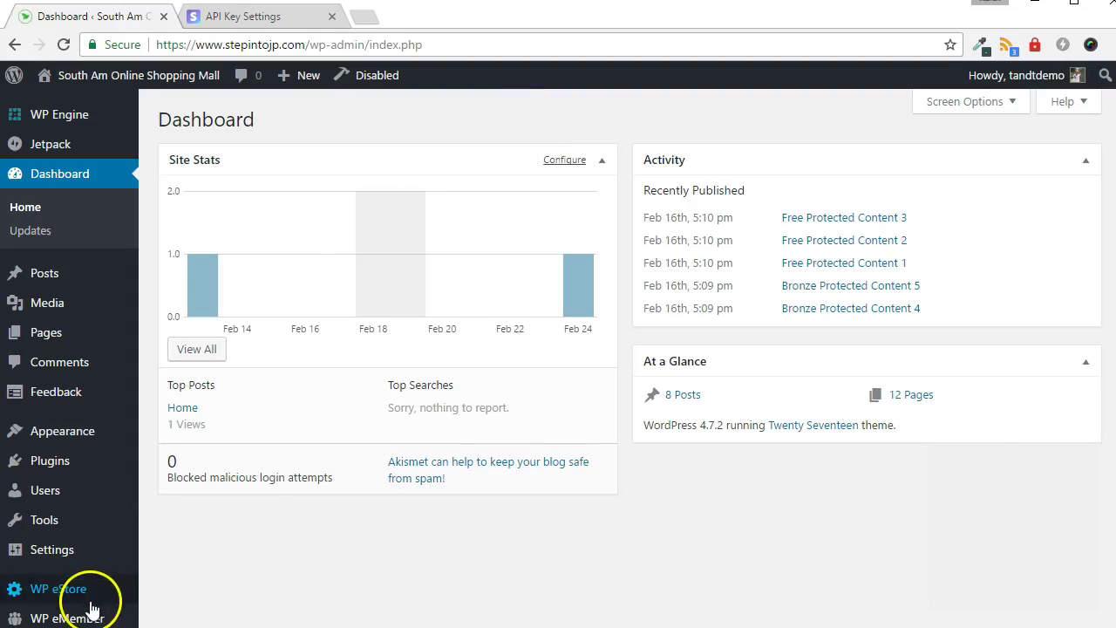
# - Tick Use Multiple Payment Gateways on the eStore Payment Gateway Settings tab and click Update
pyautogui.moveTo(91, 607)
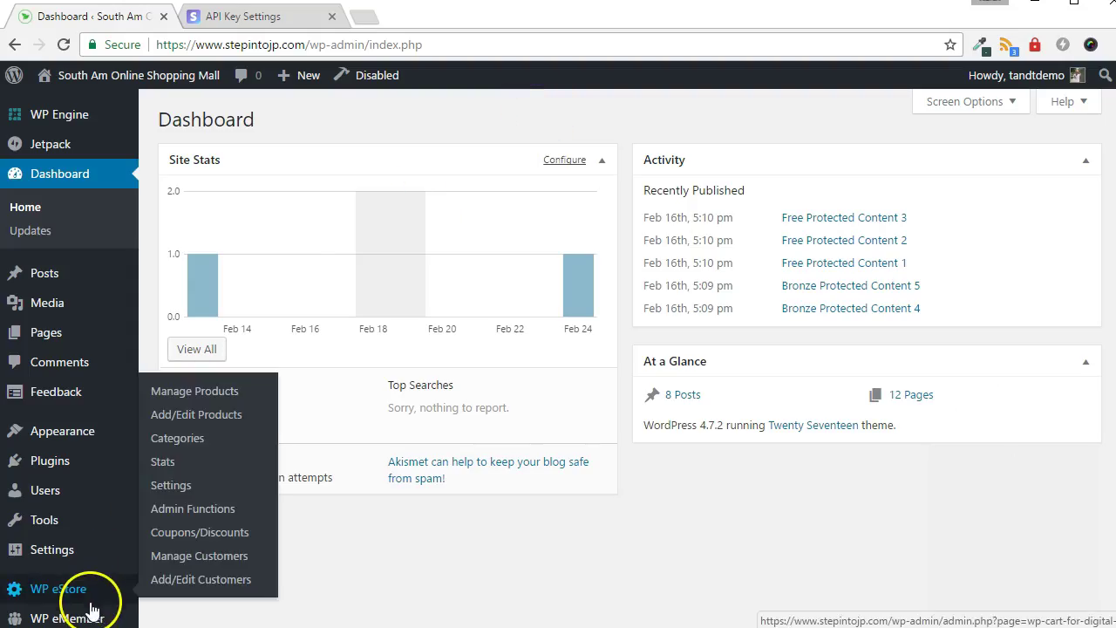
pyautogui.click(175, 485)
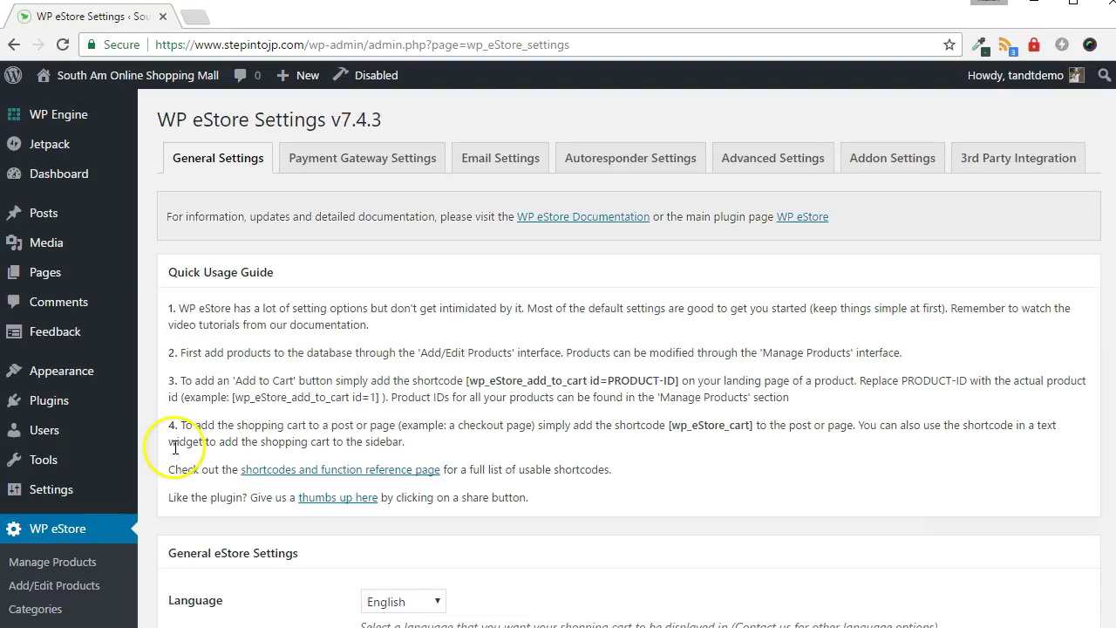
pyautogui.click(367, 160)
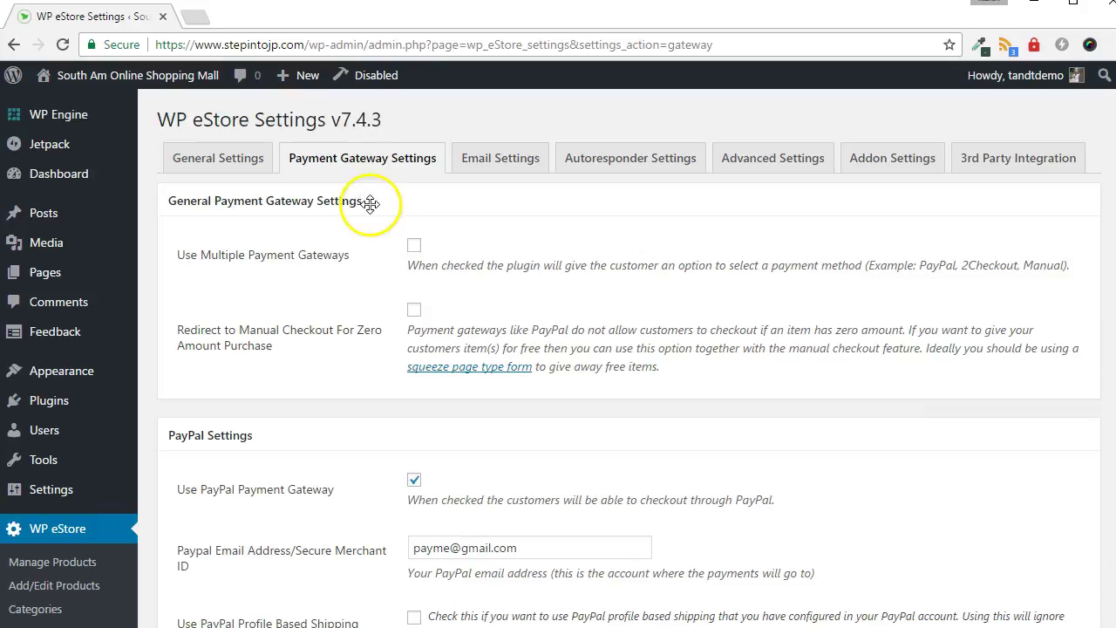
pyautogui.click(414, 247)
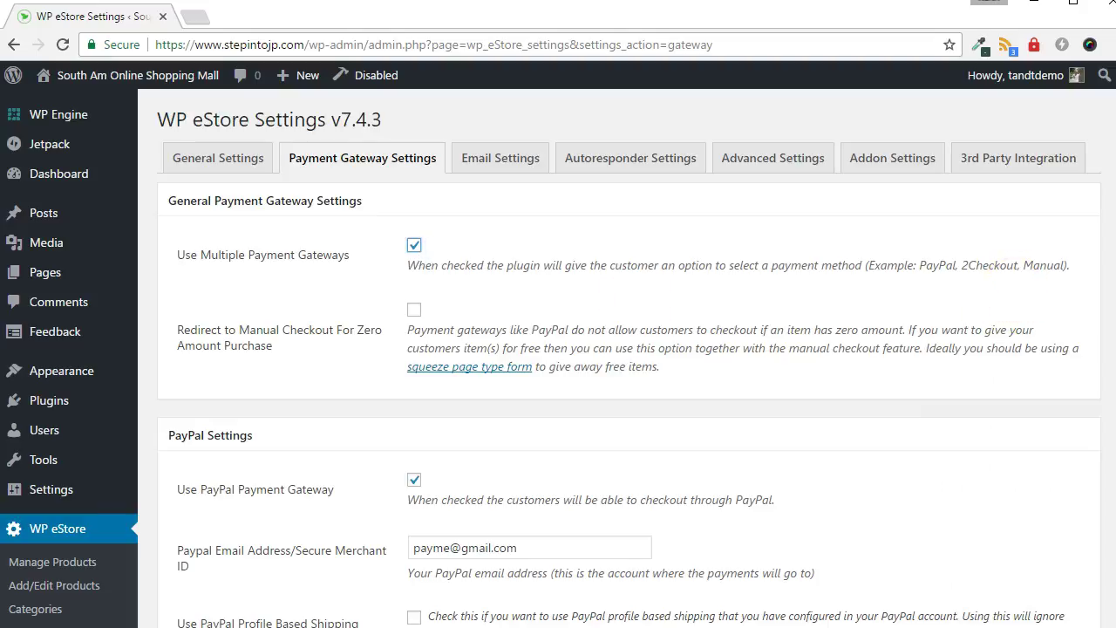
pyautogui.scroll(-20, 335, 468)
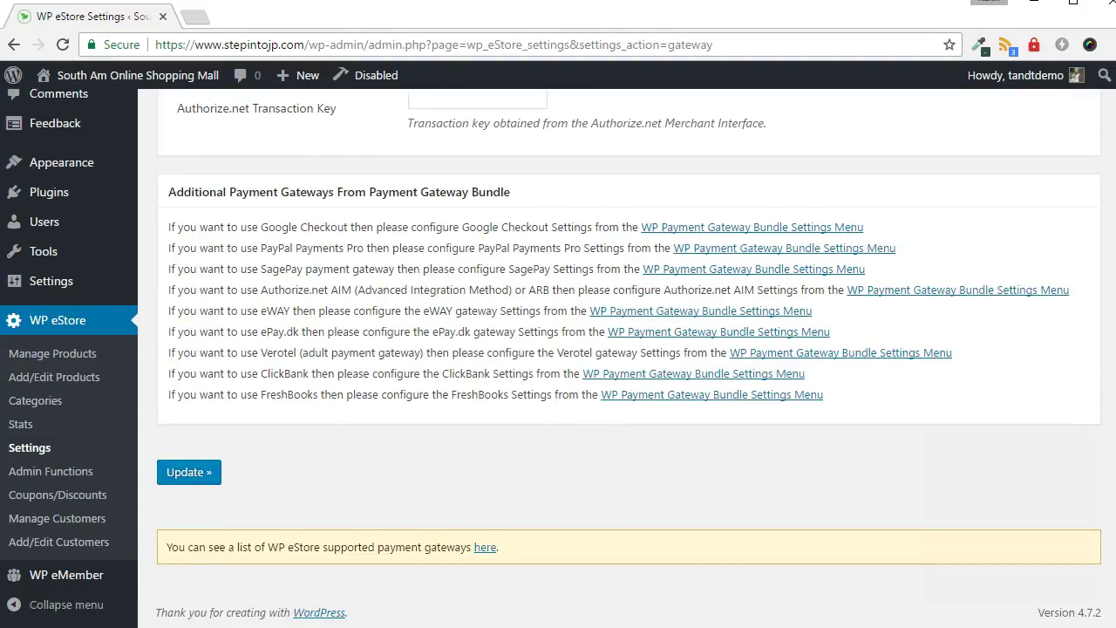
pyautogui.click(188, 466)
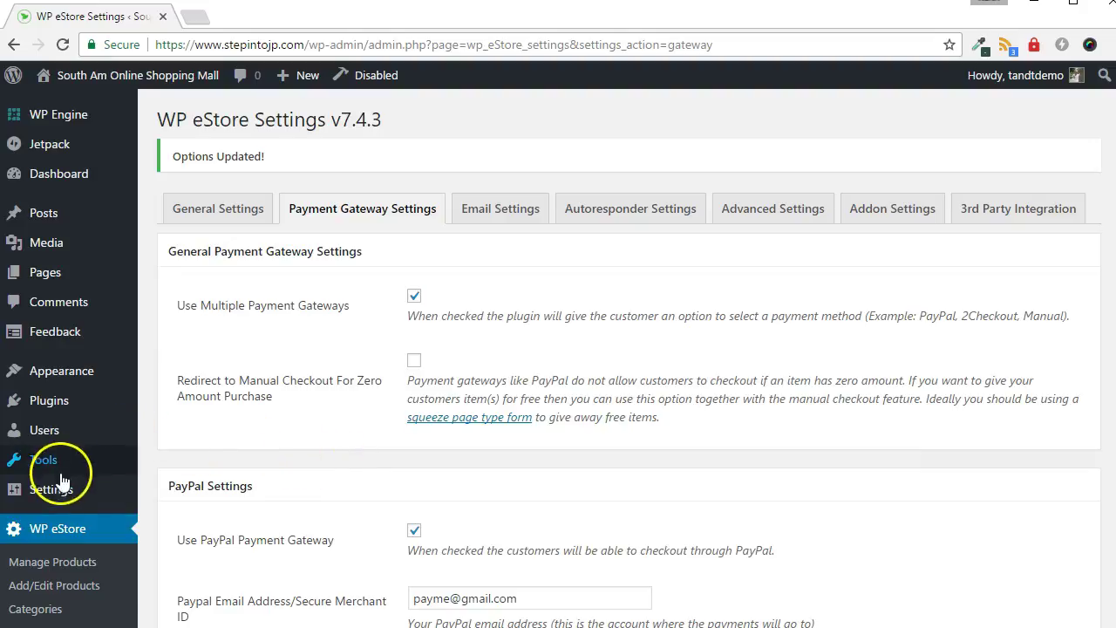
# - Tick Use Stripe Payment under the bundle's Stripe Settings, leaving the key fields empty
pyautogui.moveTo(61, 488)
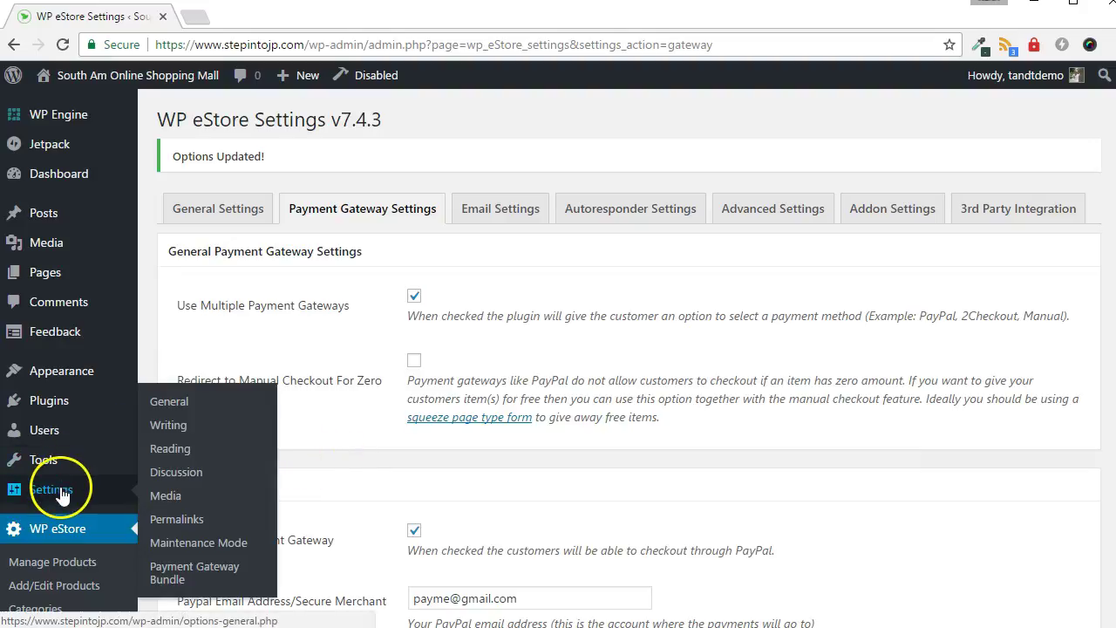
pyautogui.click(185, 571)
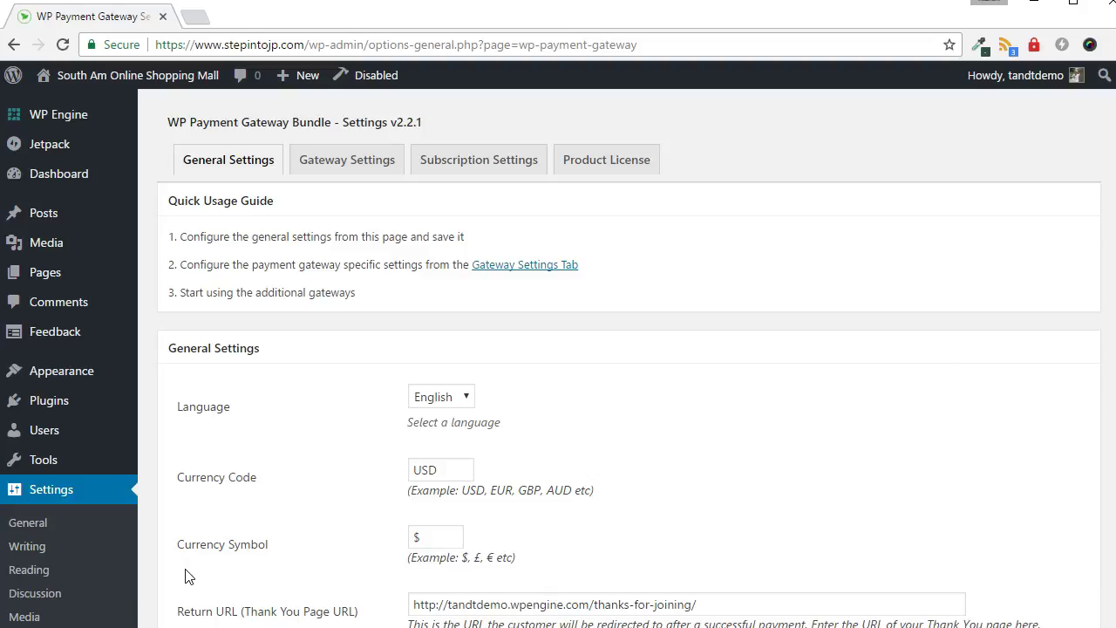
pyautogui.click(359, 162)
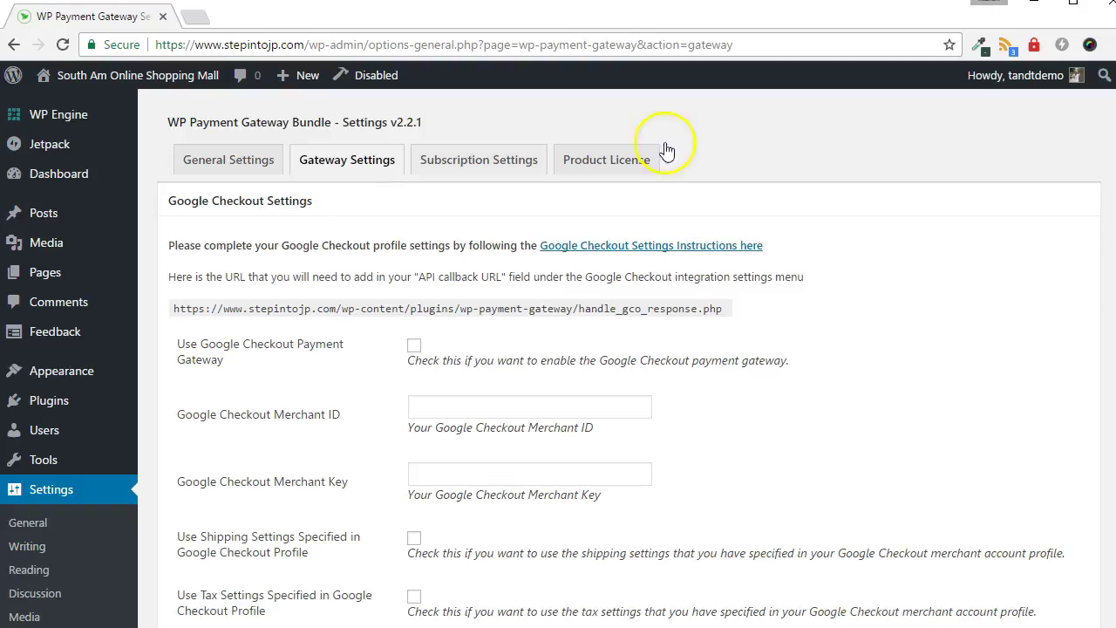
pyautogui.scroll(-20, 1113, 311)
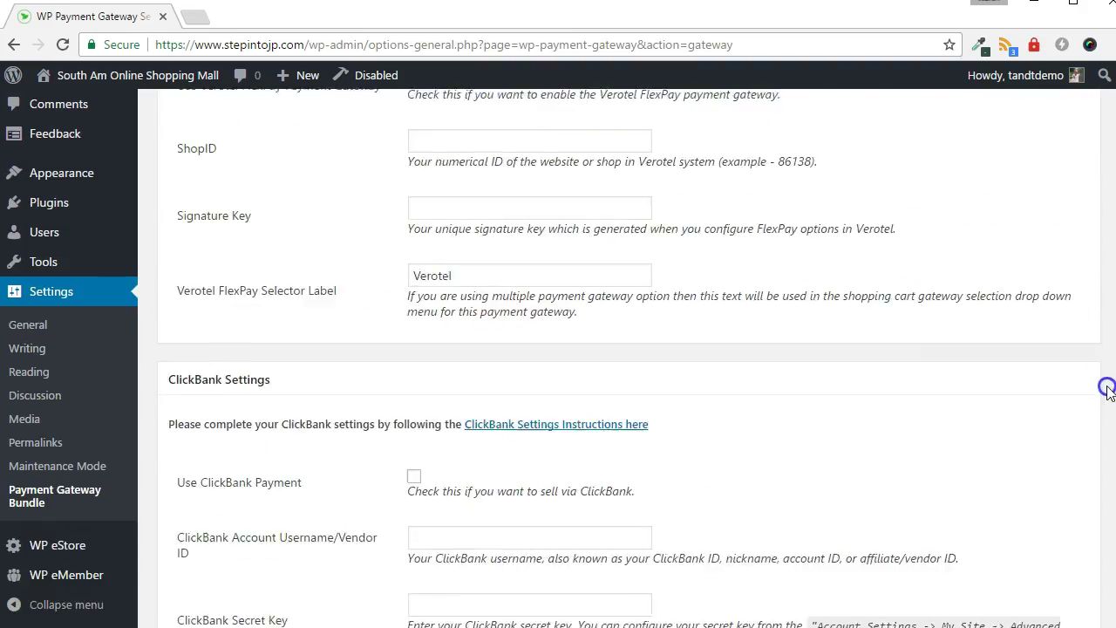
pyautogui.scroll(-12, 1110, 420)
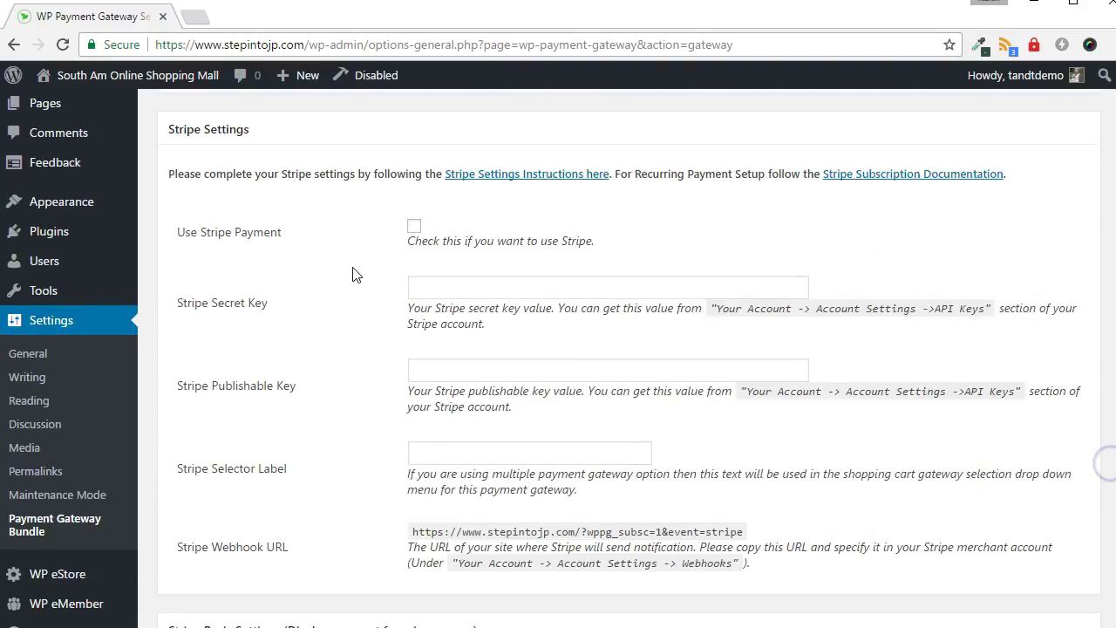
pyautogui.click(414, 229)
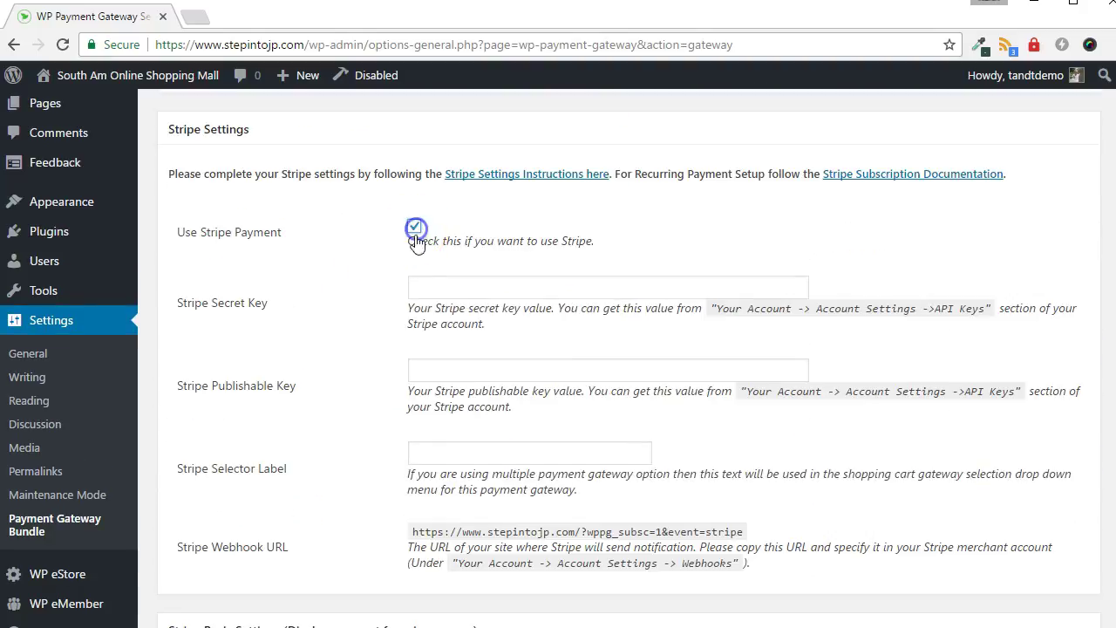
pyautogui.click(422, 278)
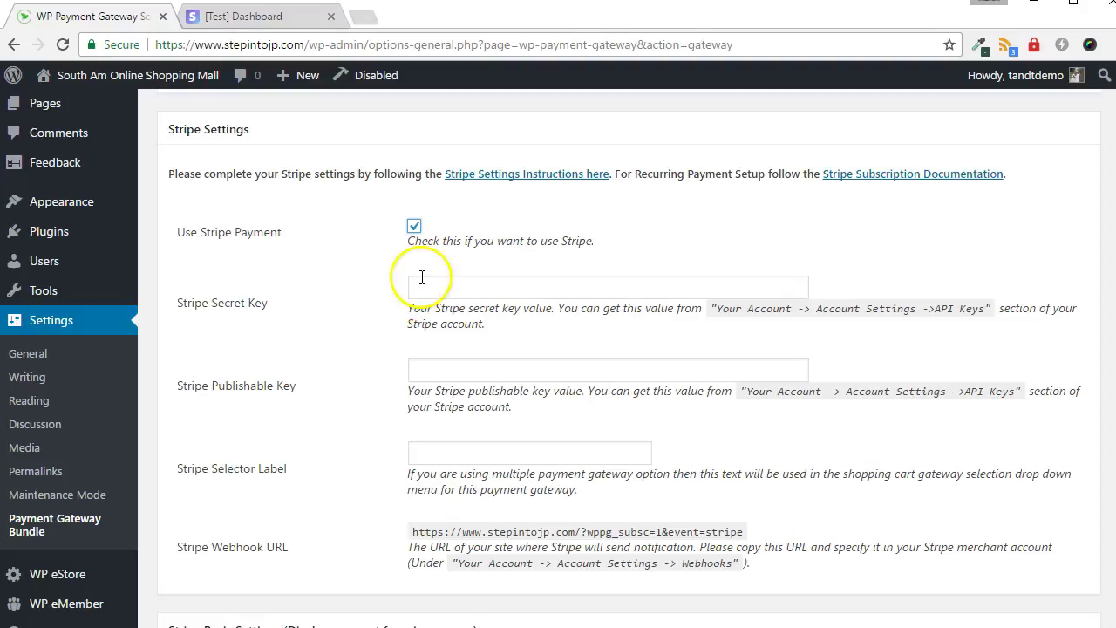
# - Copy the Test Publishable Key from Stripe's API keys page
pyautogui.click(275, 15)
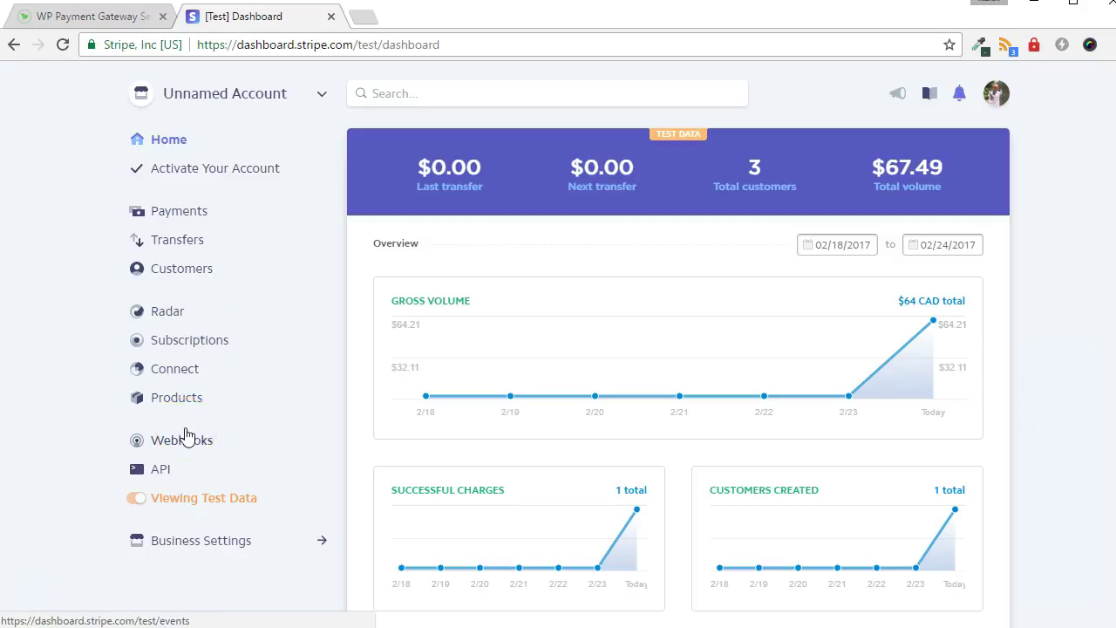
pyautogui.click(158, 476)
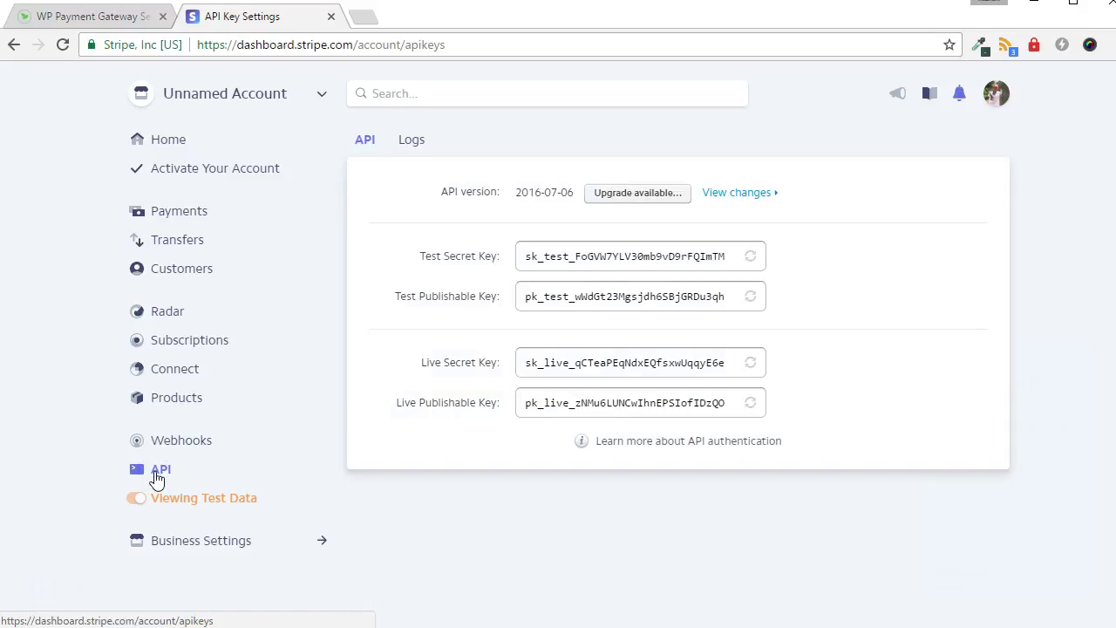
pyautogui.doubleClick(684, 301)
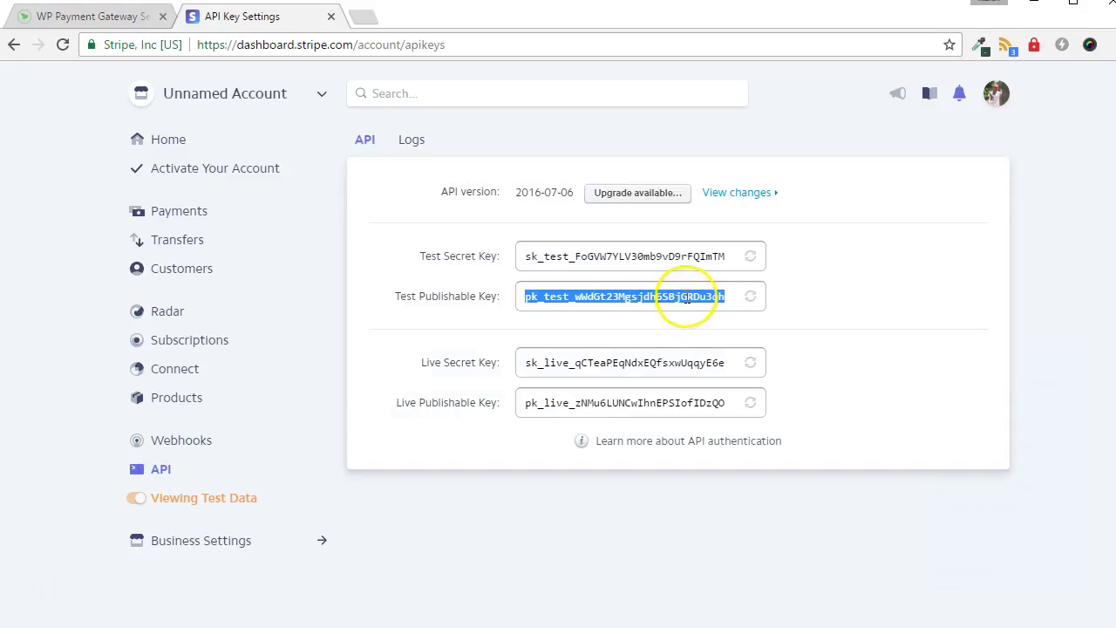
pyautogui.rightClick(687, 301)
pyautogui.click(696, 308)
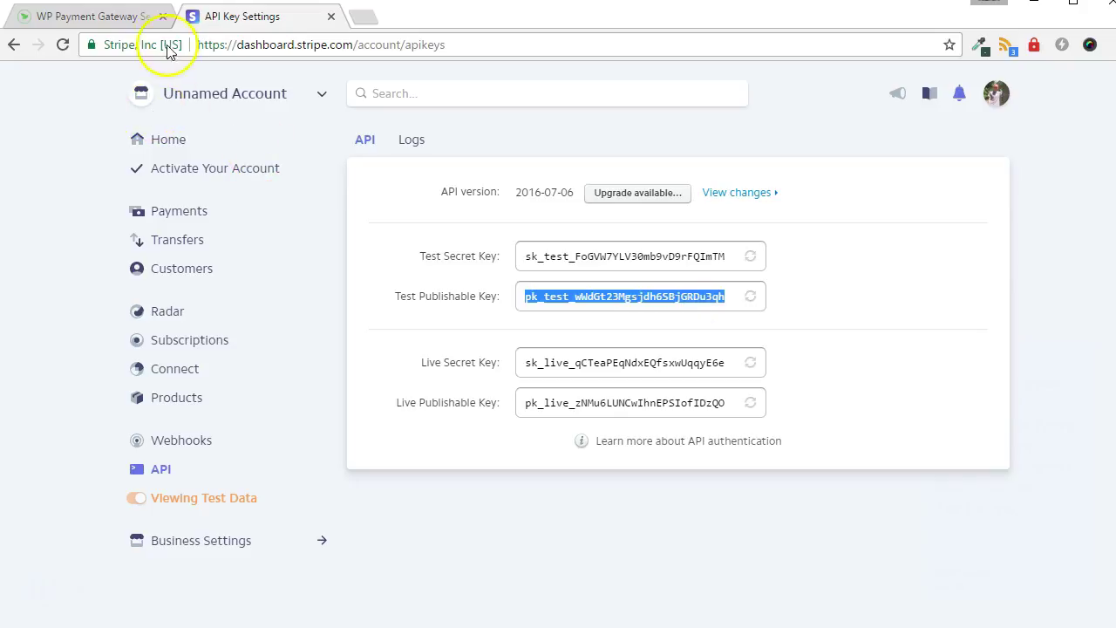
# - Paste the test key into Stripe Publishable Key and save the bundle's Stripe settings
pyautogui.click(87, 14)
pyautogui.click(426, 367)
pyautogui.rightClick(427, 367)
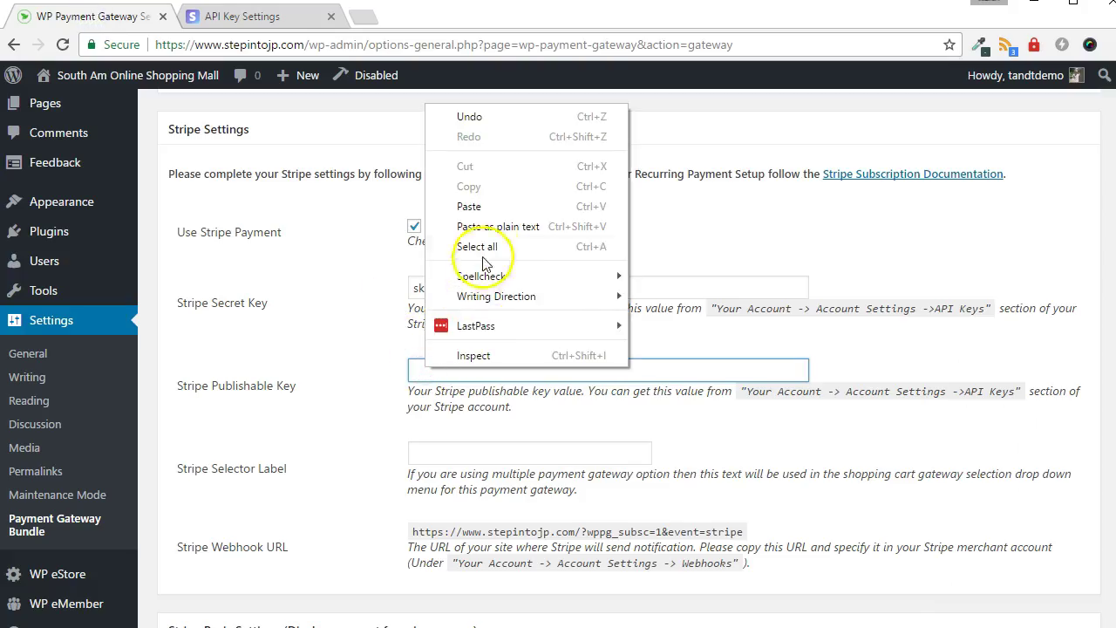
pyautogui.click(490, 228)
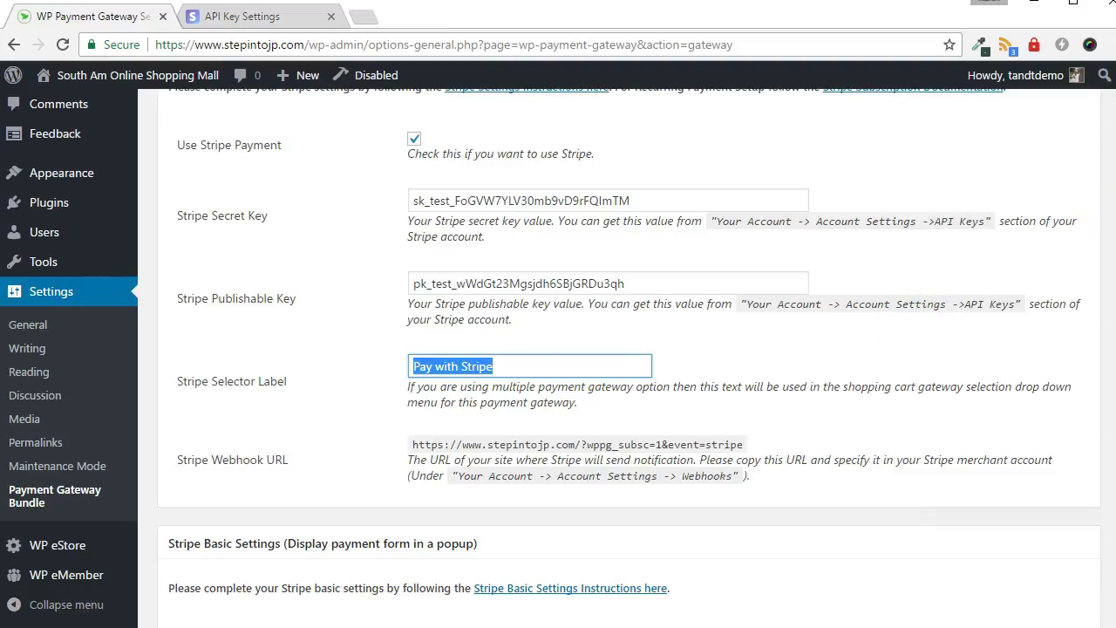
pyautogui.middleClick(830, 462)
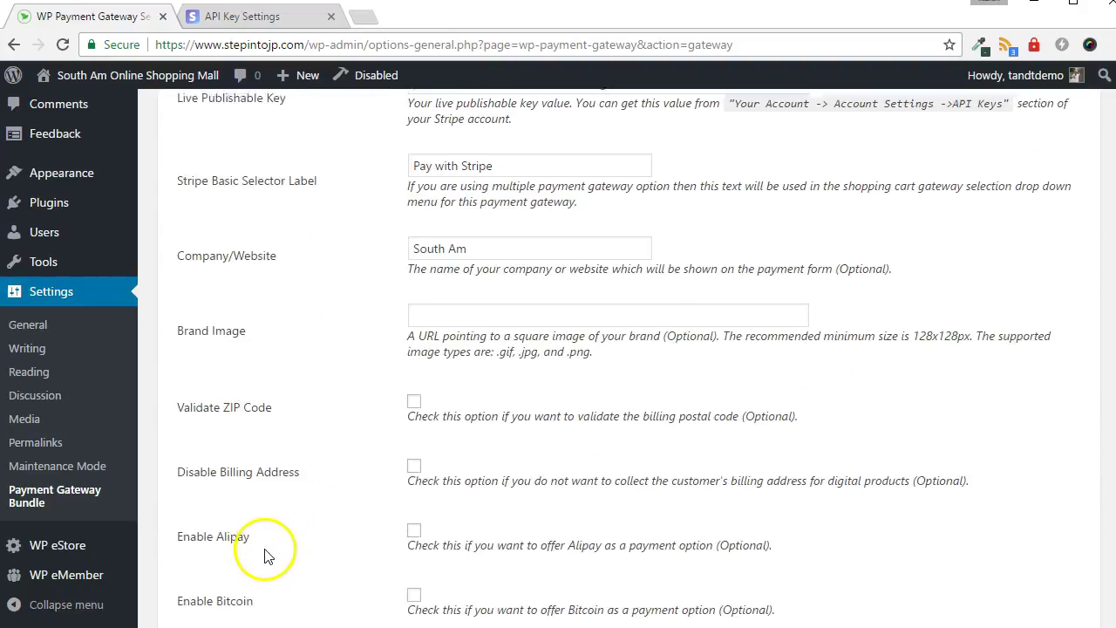
pyautogui.click(267, 542)
pyautogui.click(183, 538)
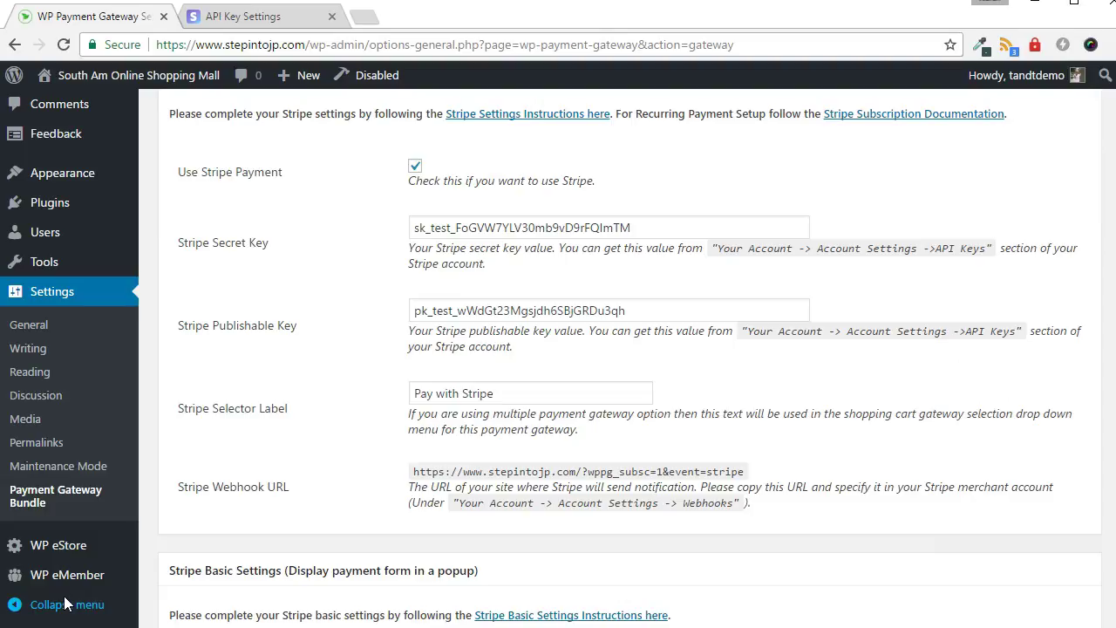
# - Copy the Stripe Webhook URL shown in the bundle's settings
pyautogui.click(415, 470)
pyautogui.moveTo(415, 471); pyautogui.dragTo(739, 469)
pyautogui.rightClick(741, 469)
pyautogui.click(761, 486)
pyautogui.hotkey('ctrl', 'Tab')
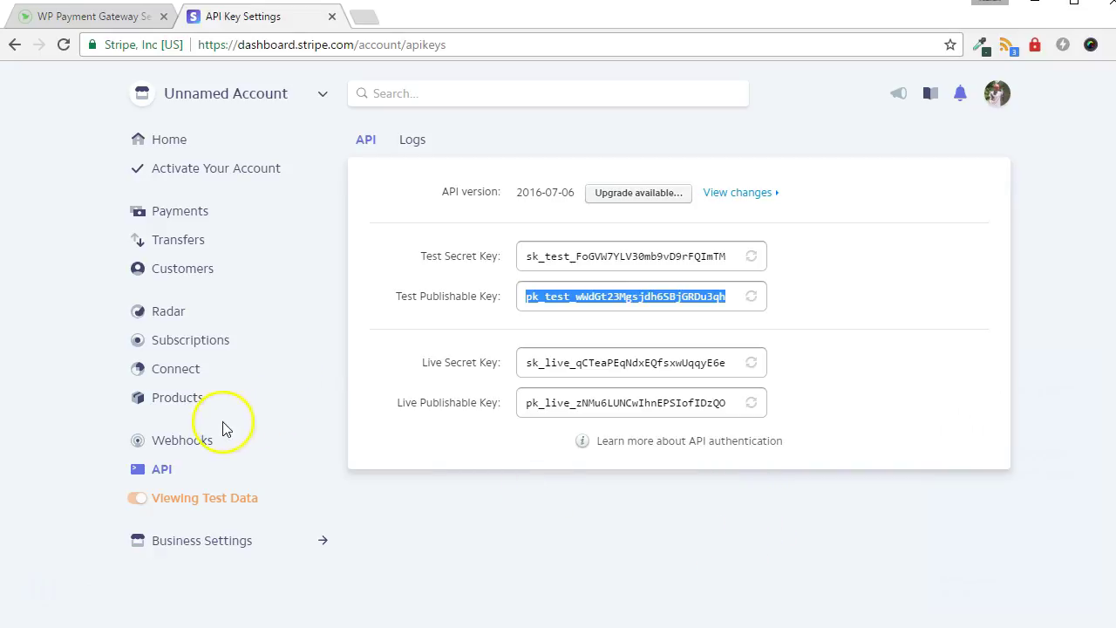
# - Create a Stripe webhook endpoint in Test mode using the pasted site webhook URL
pyautogui.click(207, 447)
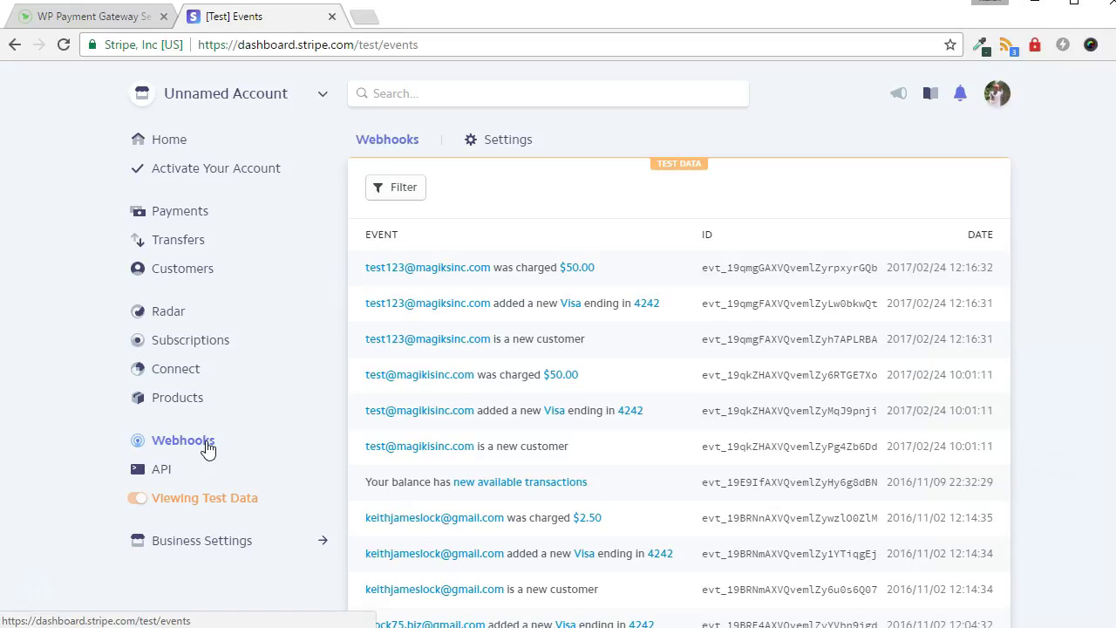
pyautogui.click(482, 139)
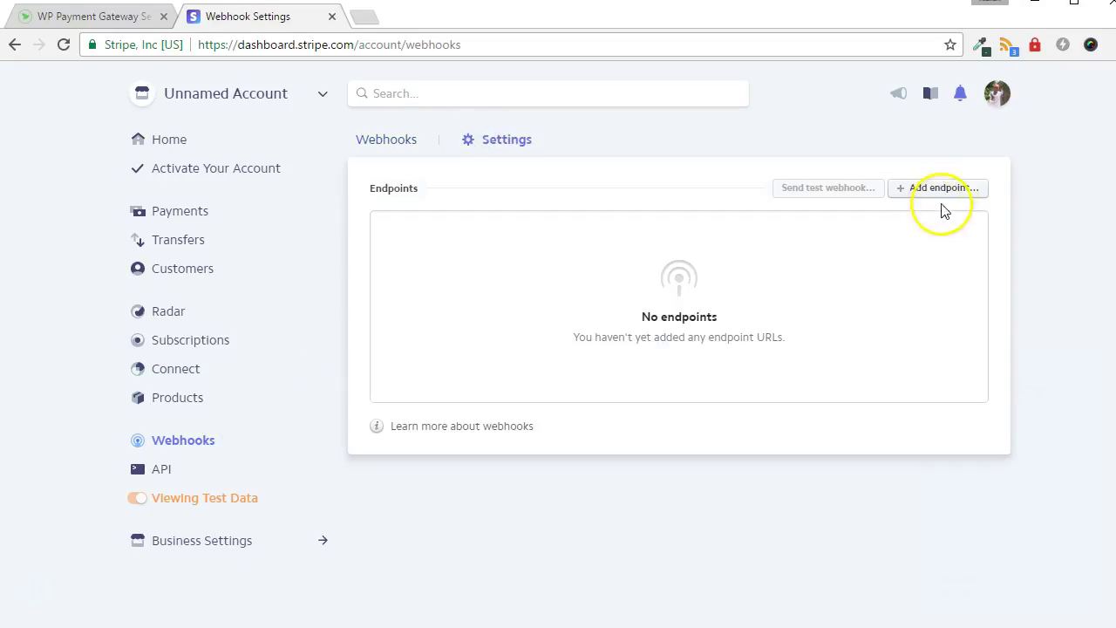
pyautogui.click(945, 192)
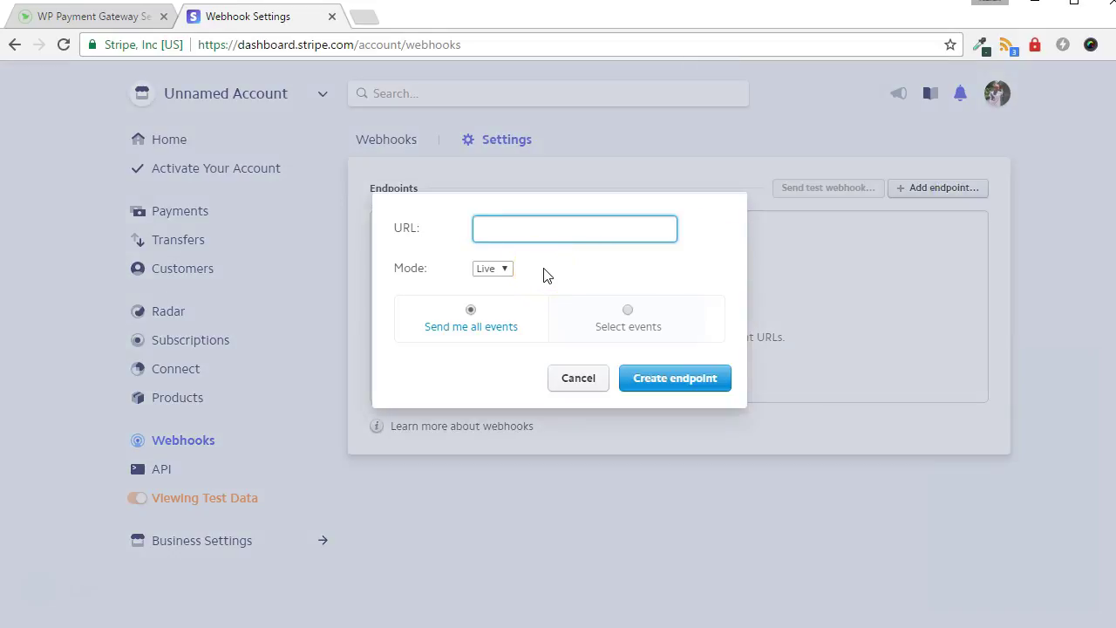
pyautogui.rightClick(523, 232)
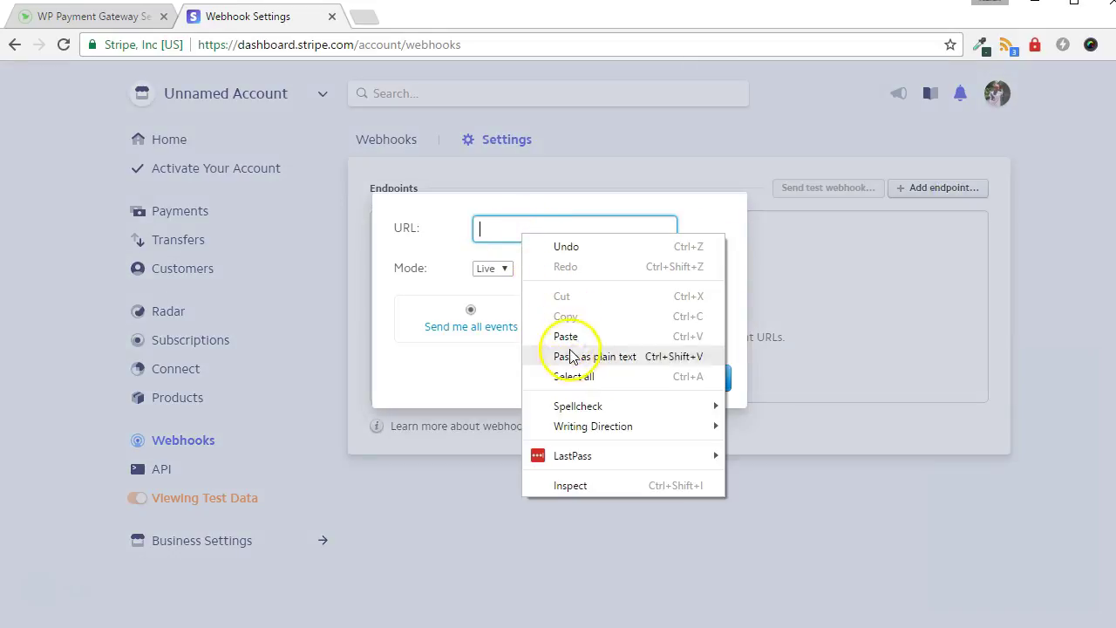
pyautogui.click(571, 358)
pyautogui.click(498, 269)
pyautogui.click(493, 299)
pyautogui.click(652, 380)
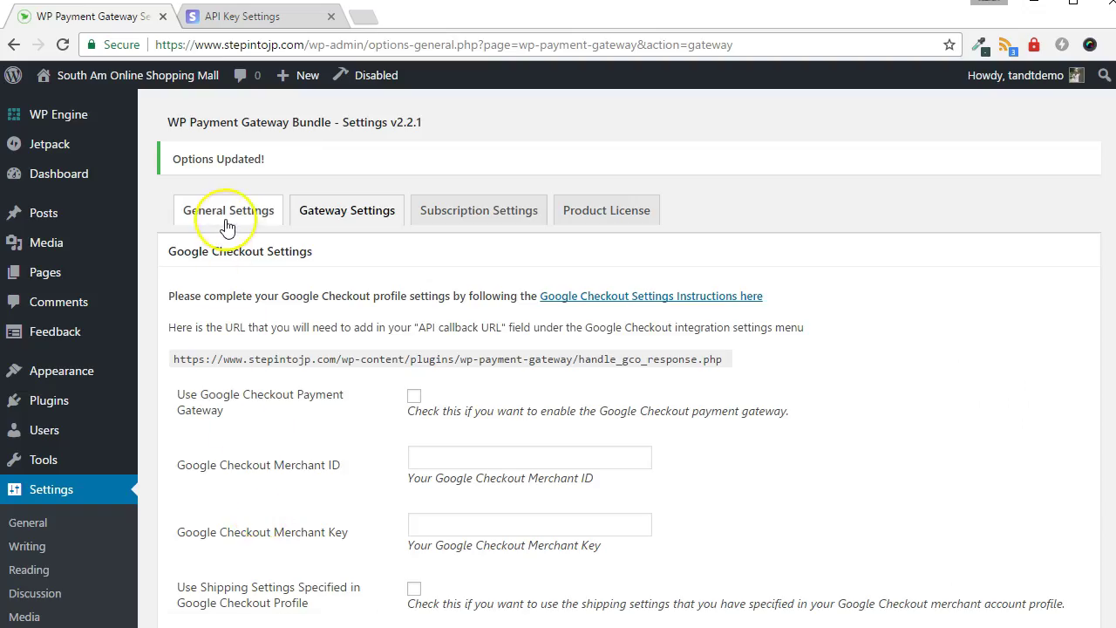
# - Check Enable Sandbox/Testing Mode, leave Enable Debug unchecked, and save the general settings
pyautogui.click(228, 211)
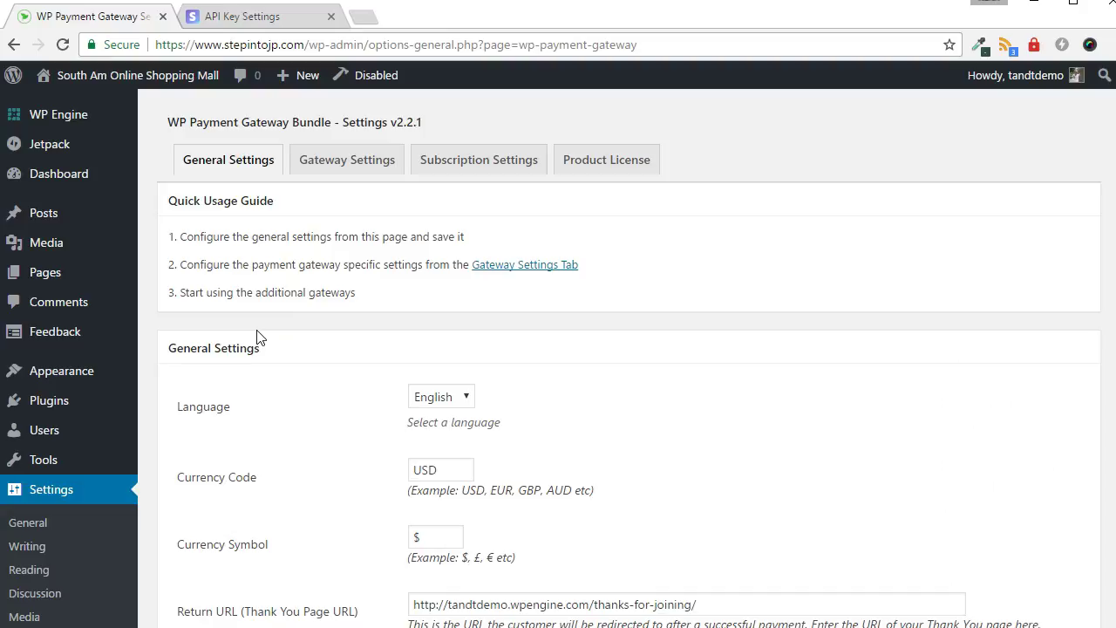
pyautogui.scroll(-2, 274, 393)
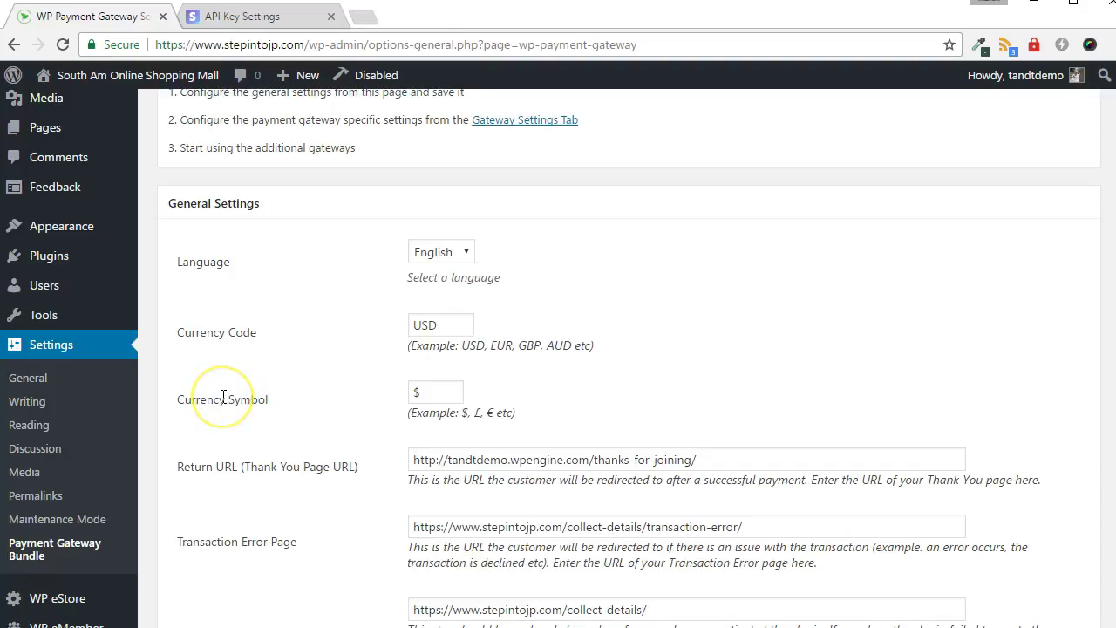
pyautogui.scroll(-3, 223, 397)
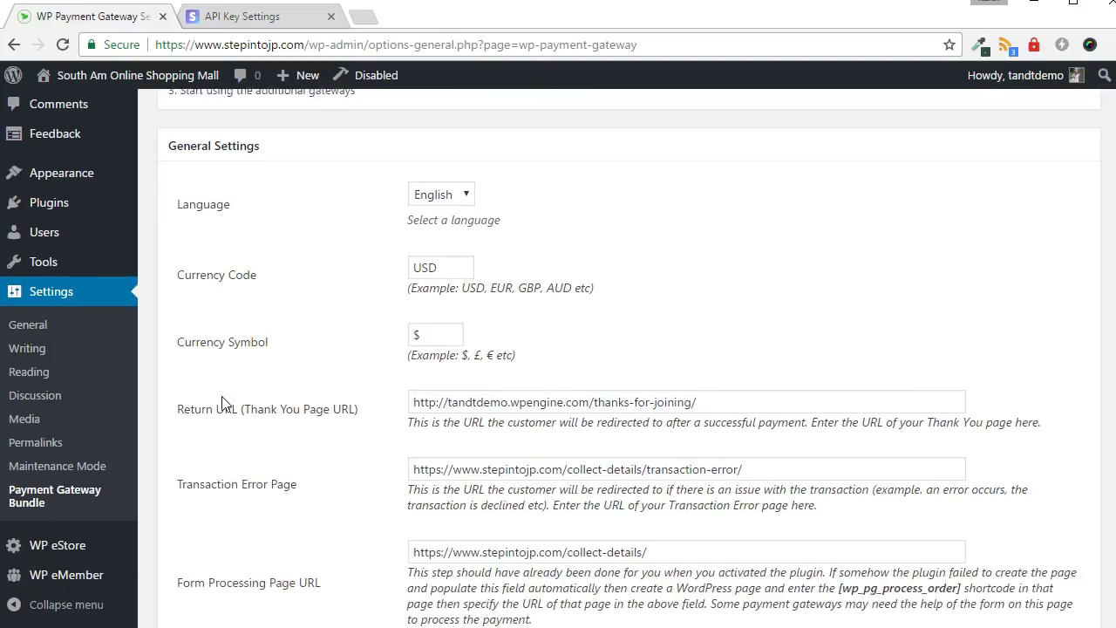
pyautogui.scroll(-3, 223, 403)
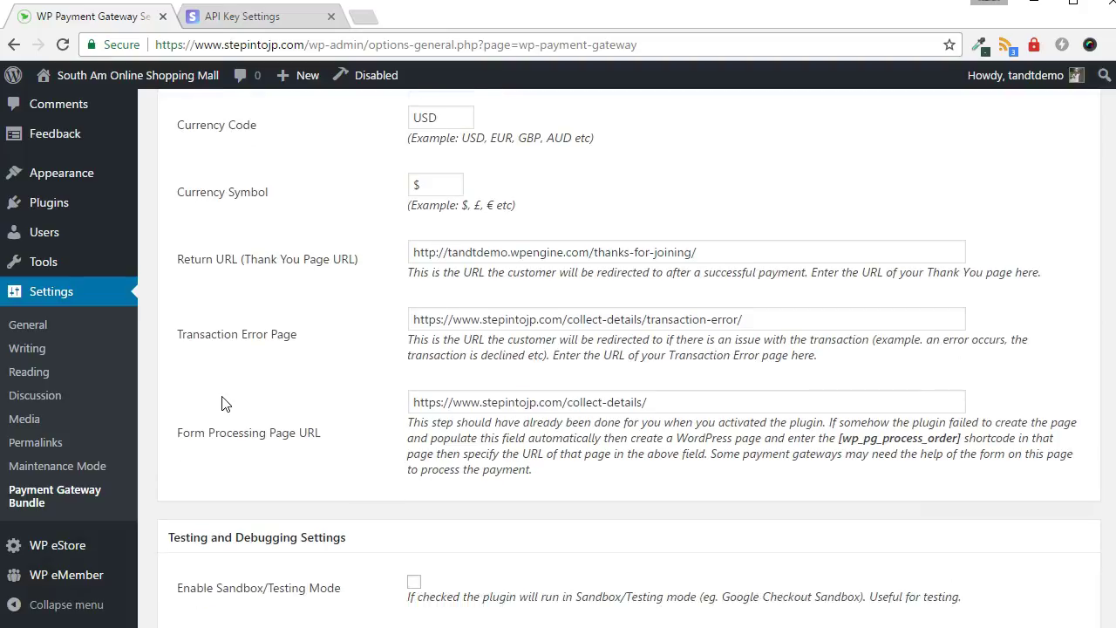
pyautogui.click(223, 404)
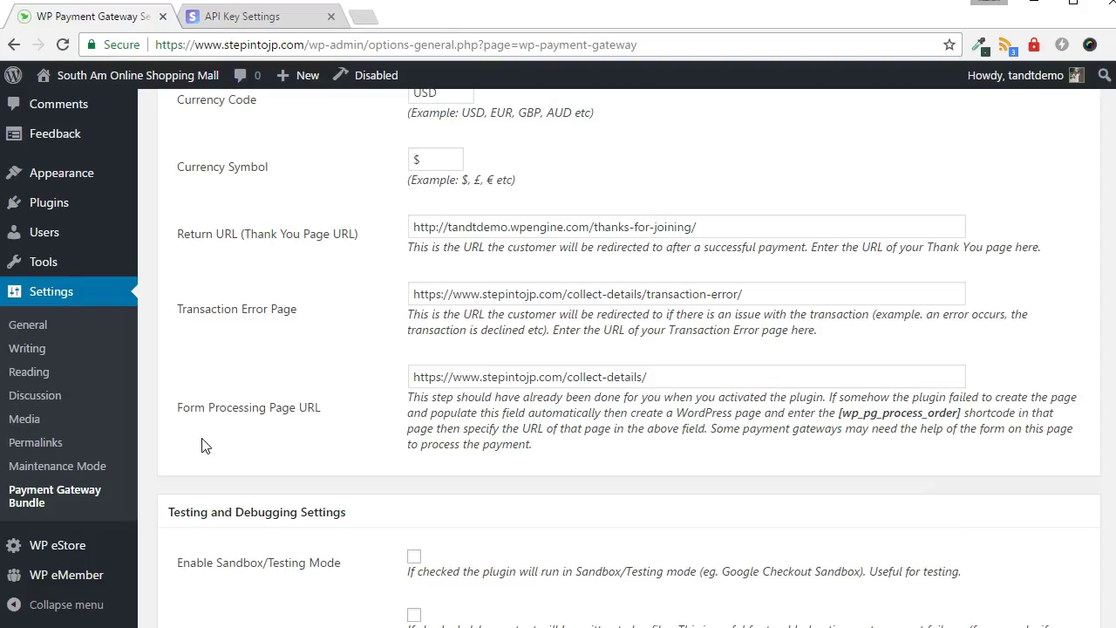
pyautogui.scroll(-3, 205, 440)
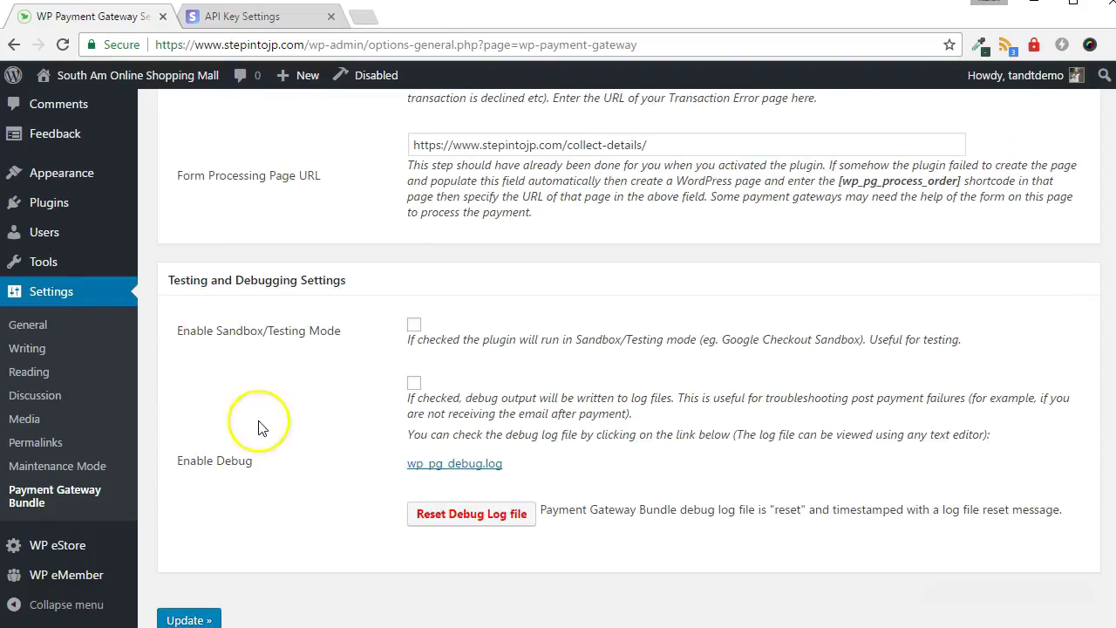
pyautogui.click(413, 325)
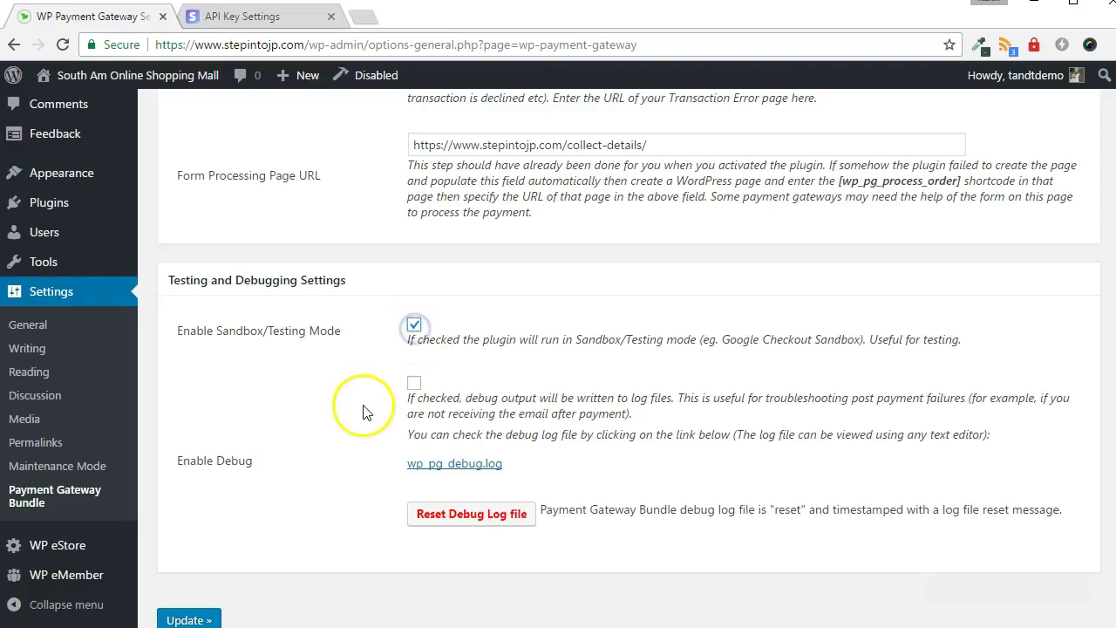
pyautogui.click(414, 384)
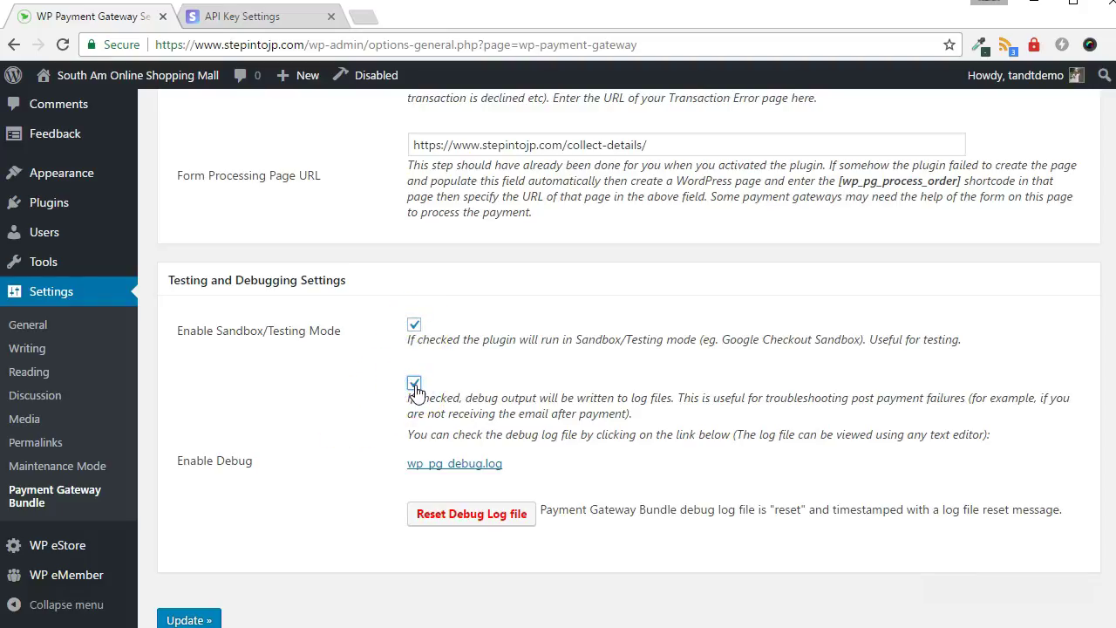
pyautogui.click(414, 385)
pyautogui.scroll(-1, 367, 458)
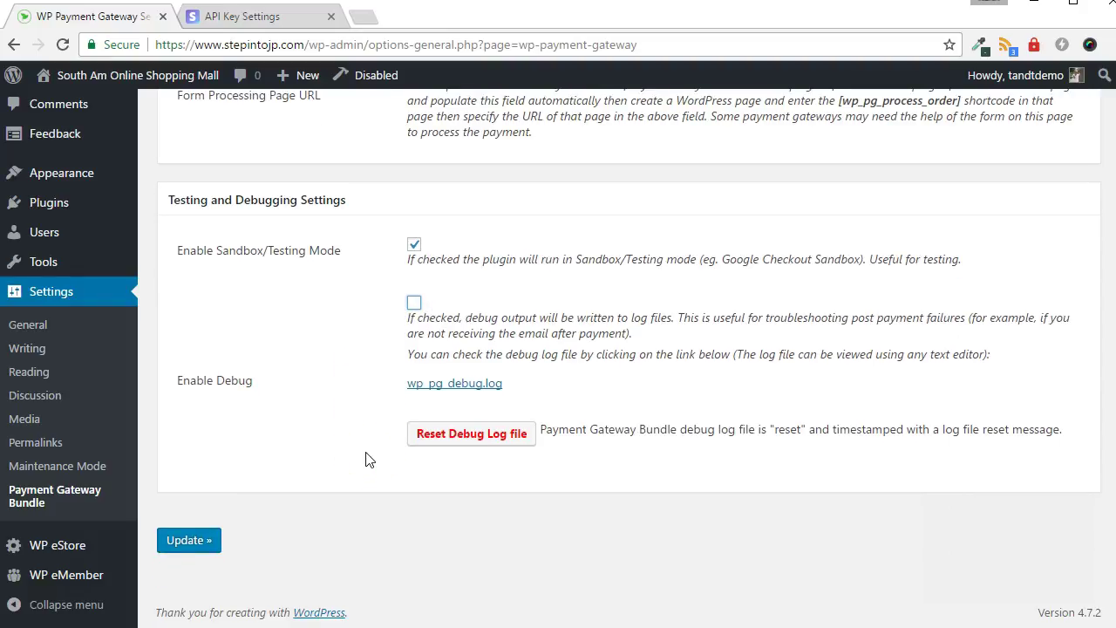
pyautogui.click(187, 540)
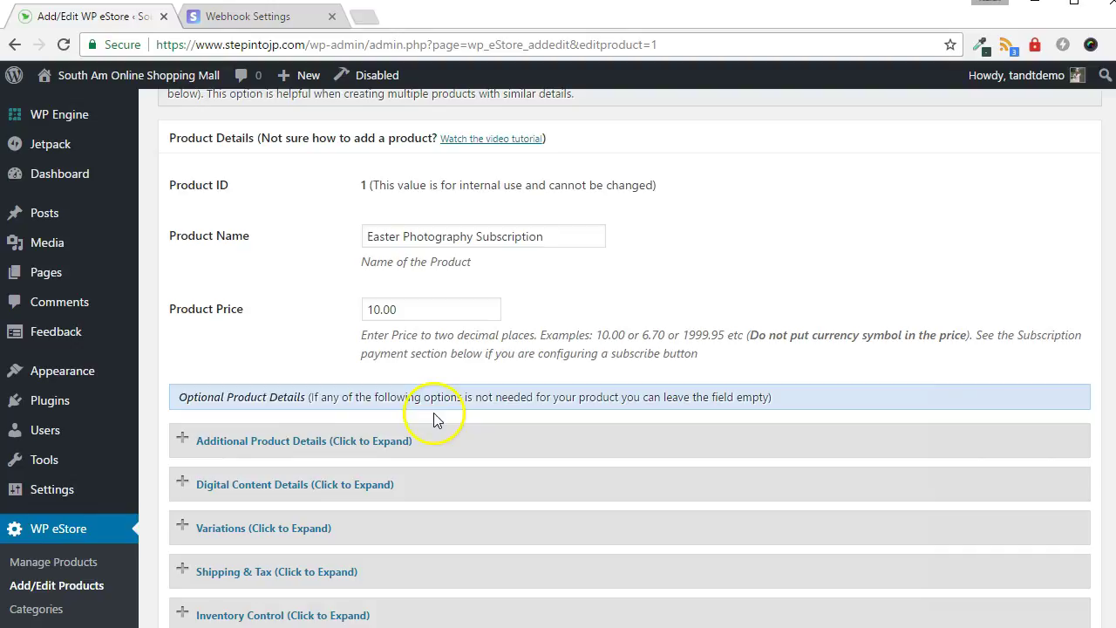
# - Scroll through the Easter Photography Subscription product's collapsed optional settings sections
pyautogui.scroll(-1, 430, 415)
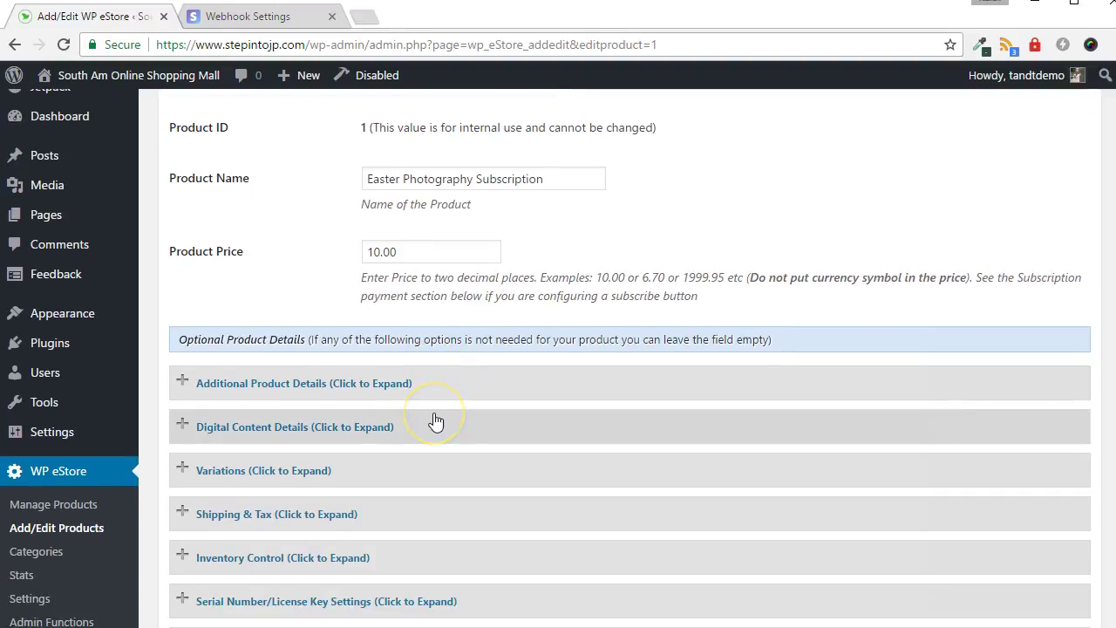
pyautogui.scroll(1, 436, 421)
pyautogui.scroll(-2, 436, 421)
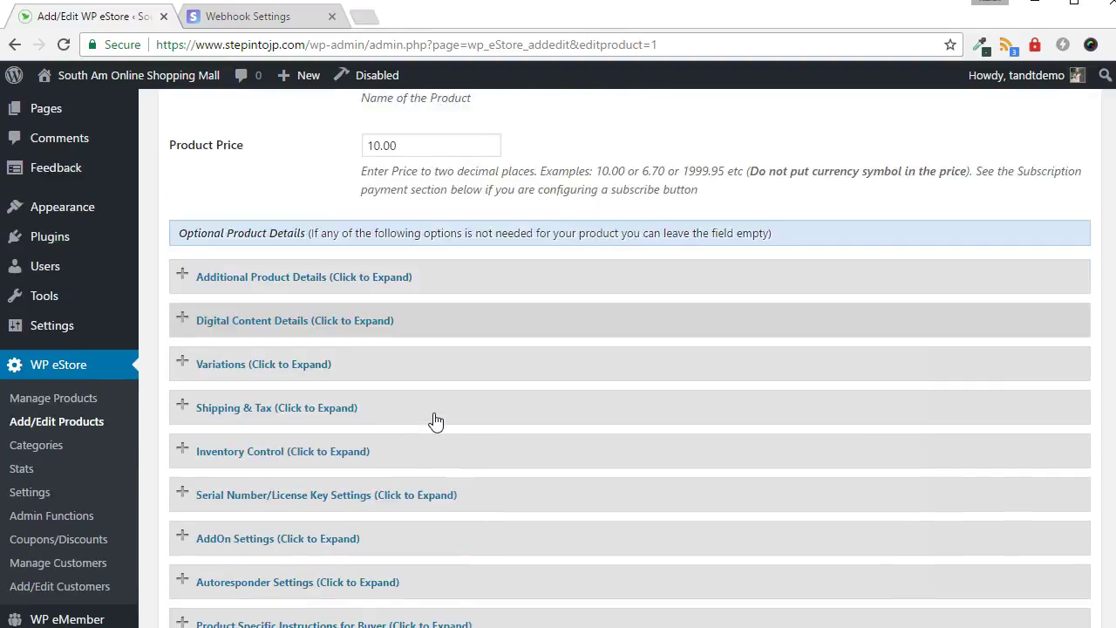
pyautogui.scroll(-2, 436, 421)
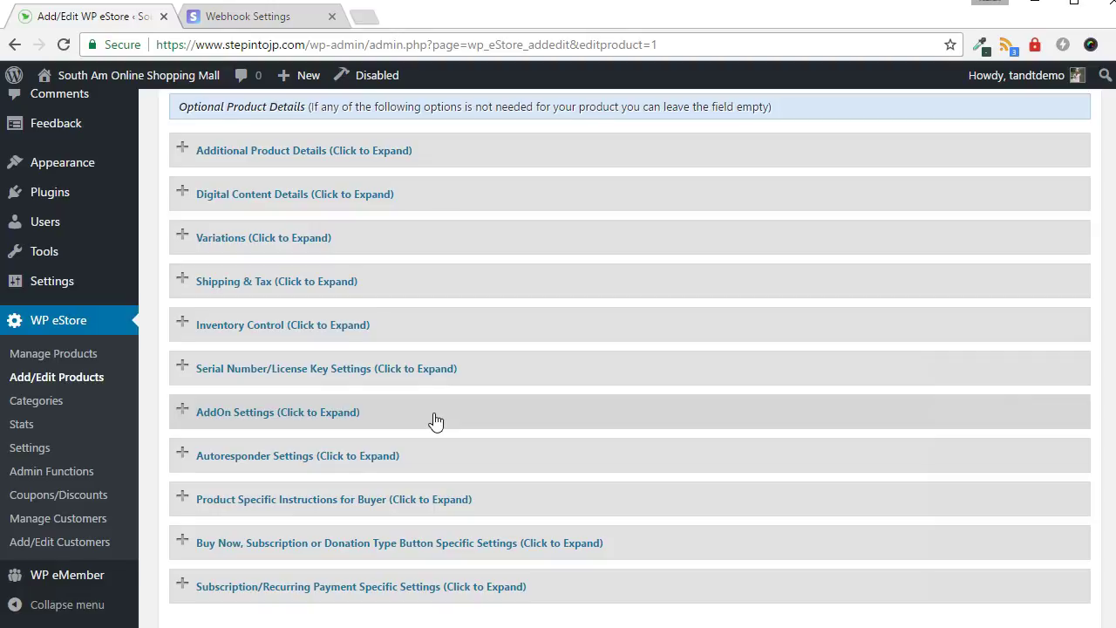
pyautogui.scroll(-2, 432, 419)
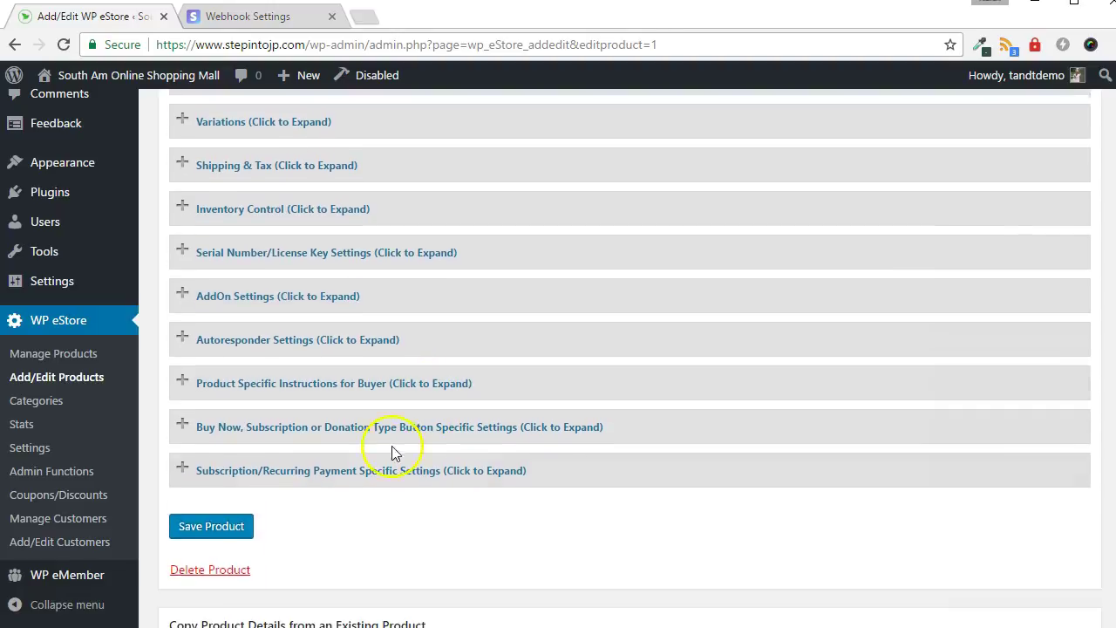
# - Expand Subscription/Recurring Payment Specific Settings and enter 10.00 as Recurring Billing Amount
pyautogui.click(250, 475)
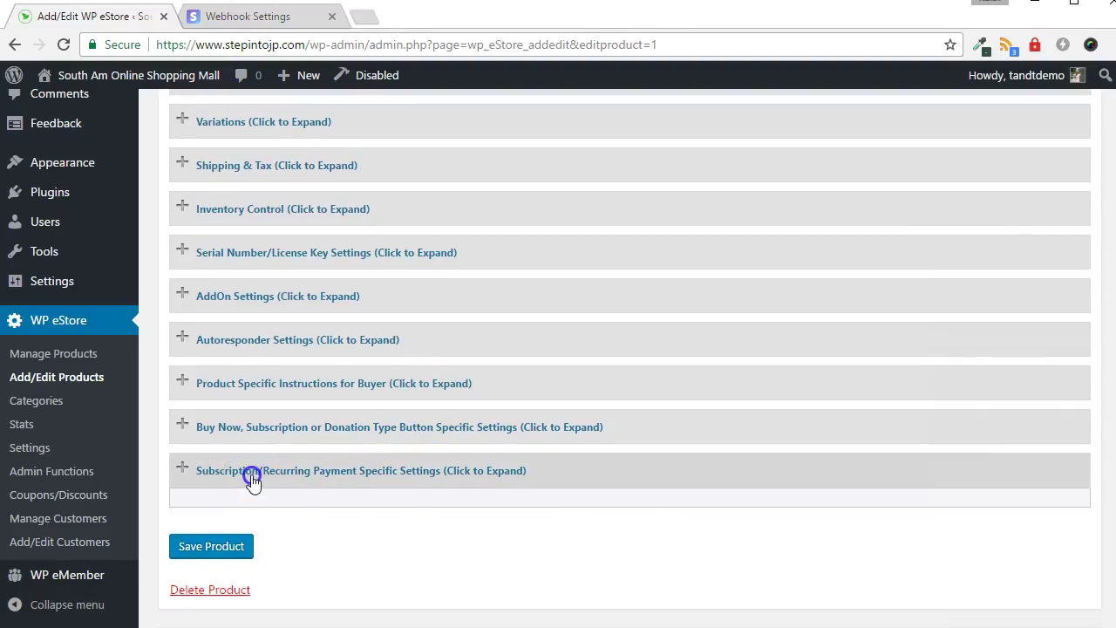
pyautogui.scroll(-3, 251, 482)
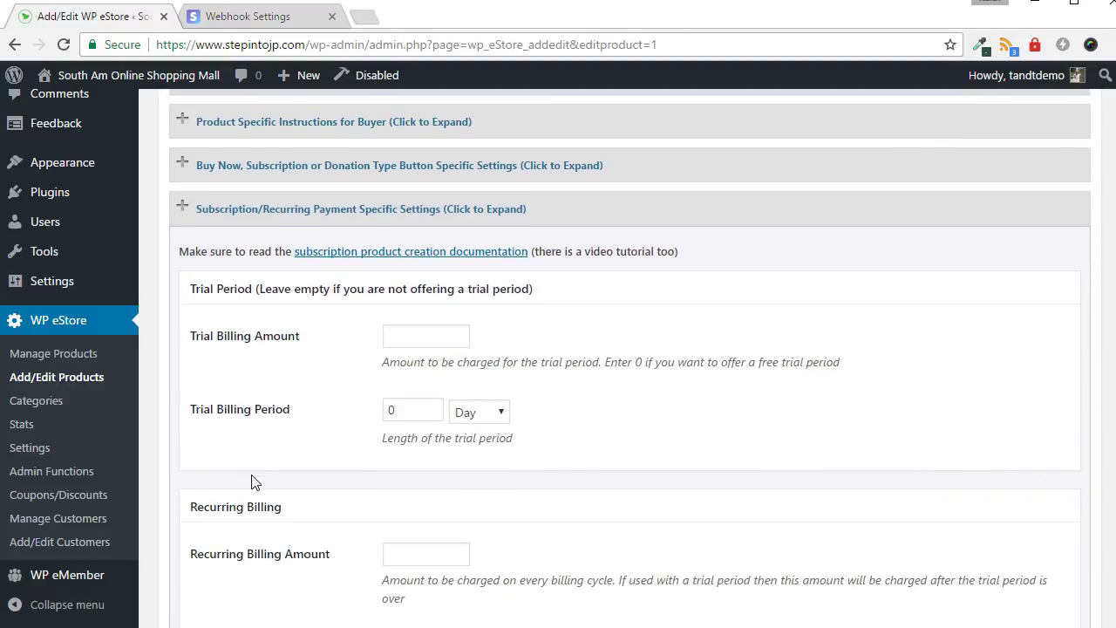
pyautogui.click(292, 459)
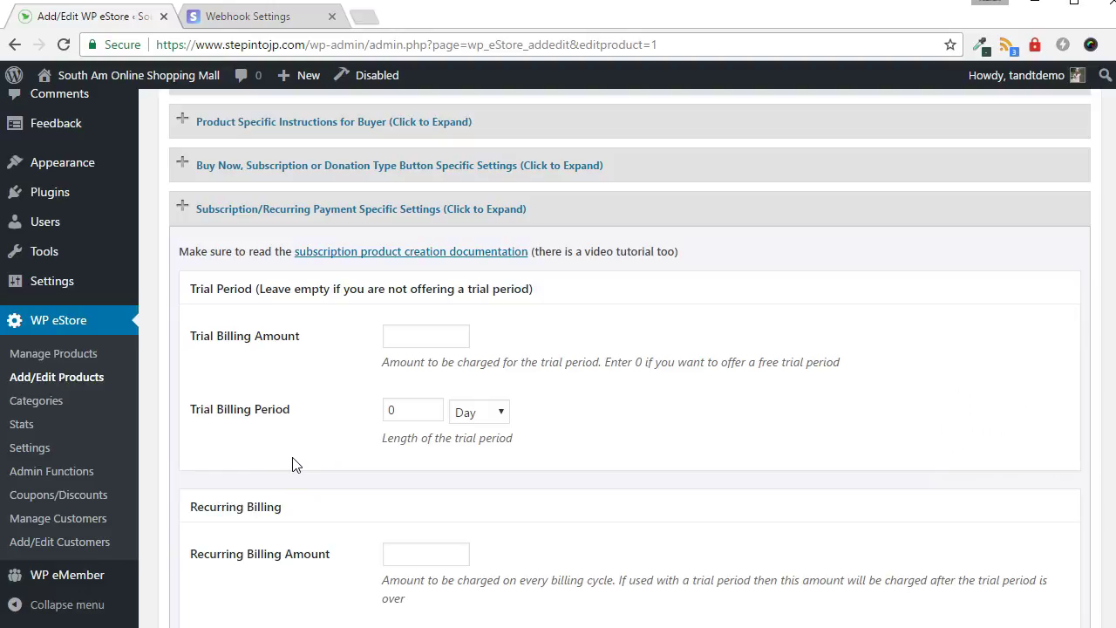
pyautogui.click(331, 424)
pyautogui.scroll(-1, 332, 424)
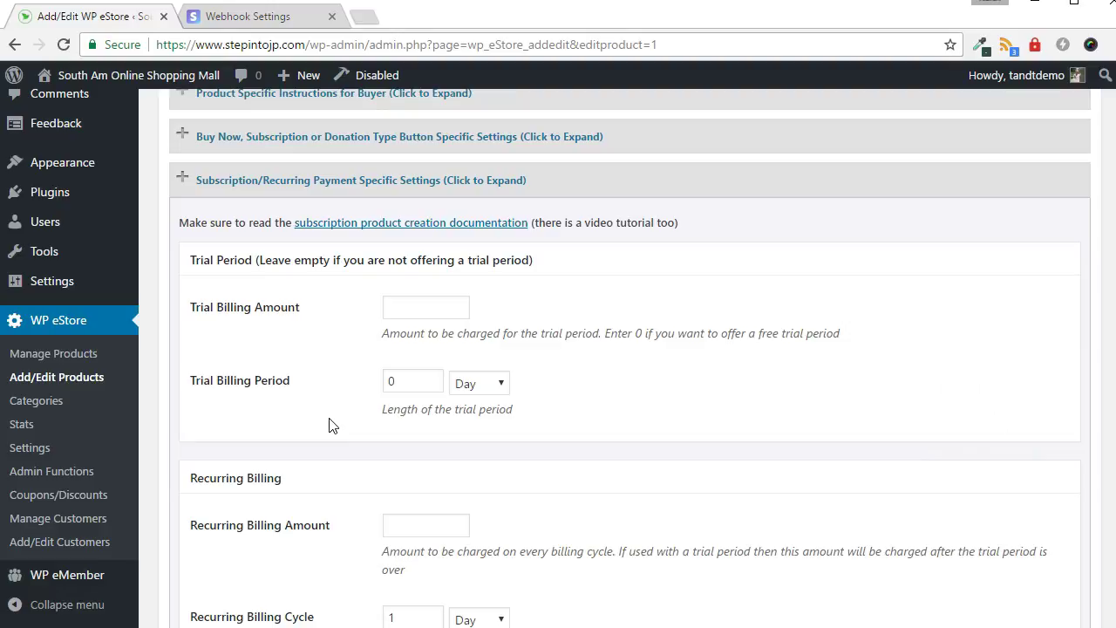
pyautogui.scroll(-1, 329, 425)
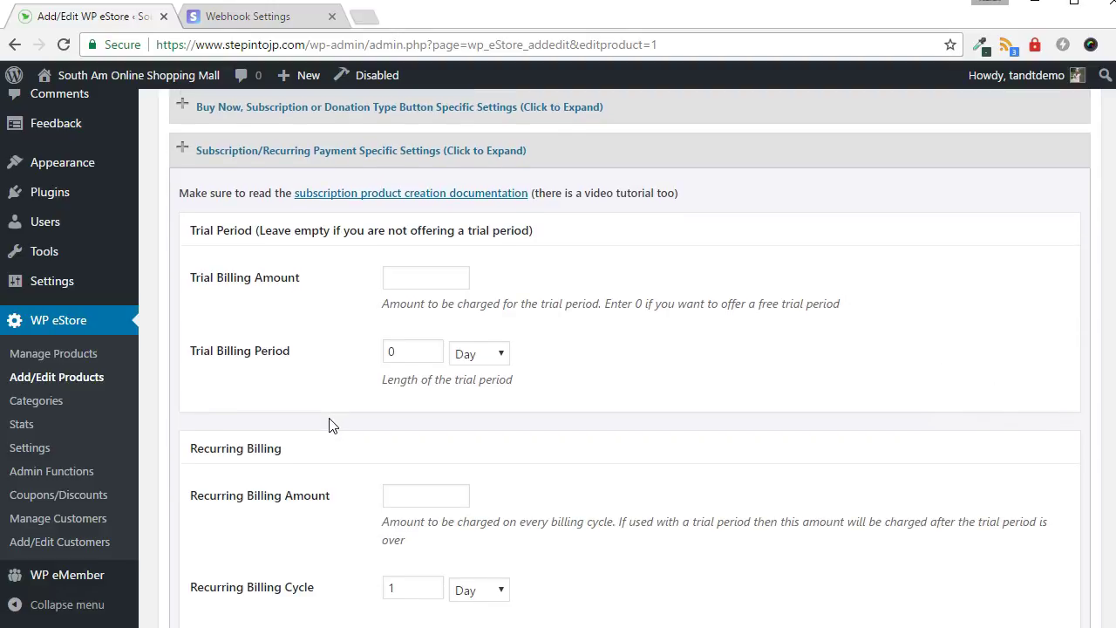
pyautogui.scroll(-1, 331, 424)
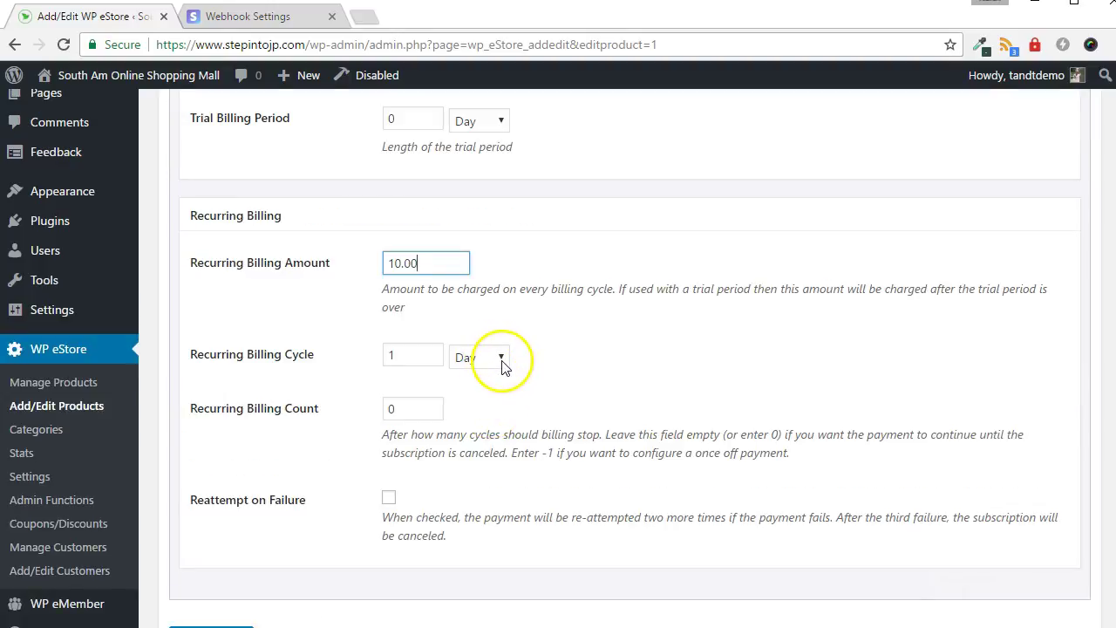
# - Change the Recurring Billing Cycle from 1 to 7, keeping the Day unit
pyautogui.click(501, 359)
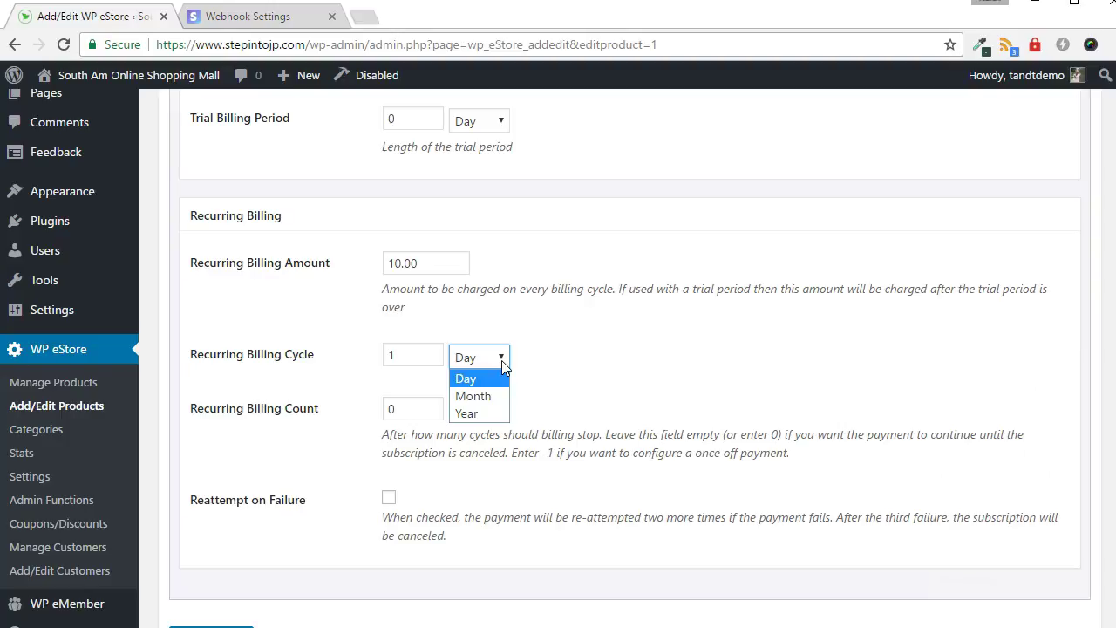
pyautogui.moveTo(417, 350); pyautogui.dragTo(384, 352)
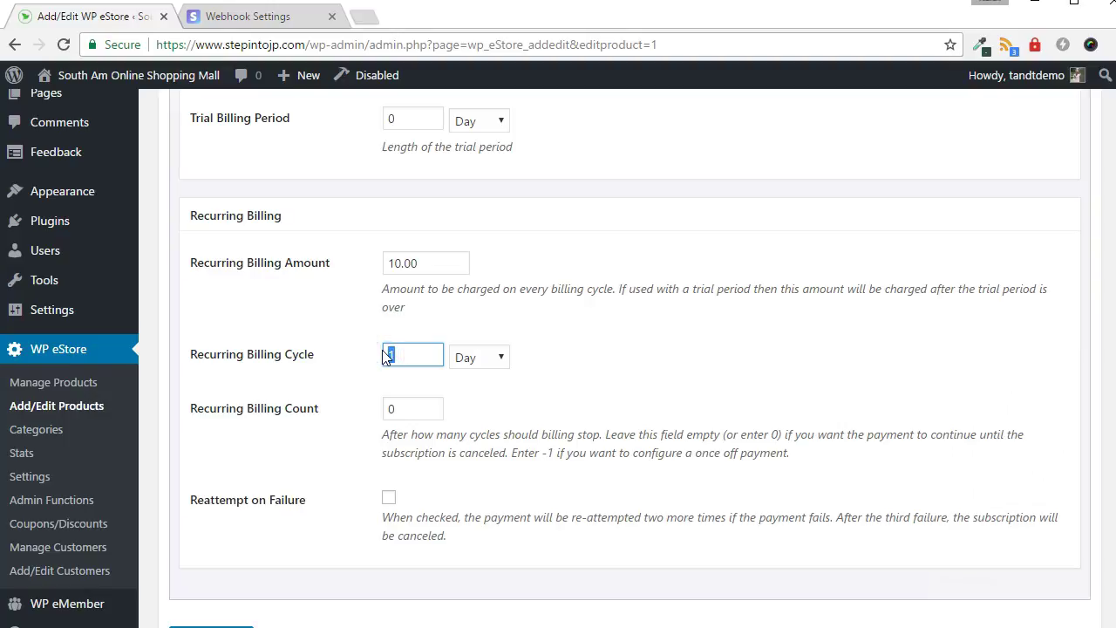
pyautogui.write('7')
pyautogui.scroll(-3, 406, 356)
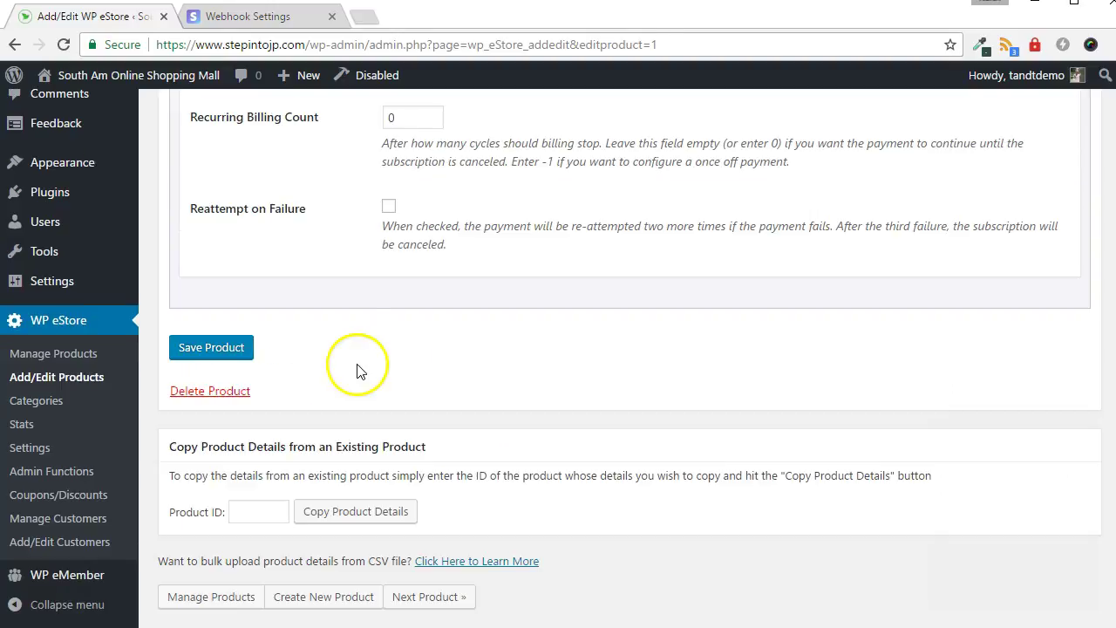
# - Save the Easter Photography Subscription product and select its Product ID 1
pyautogui.click(230, 351)
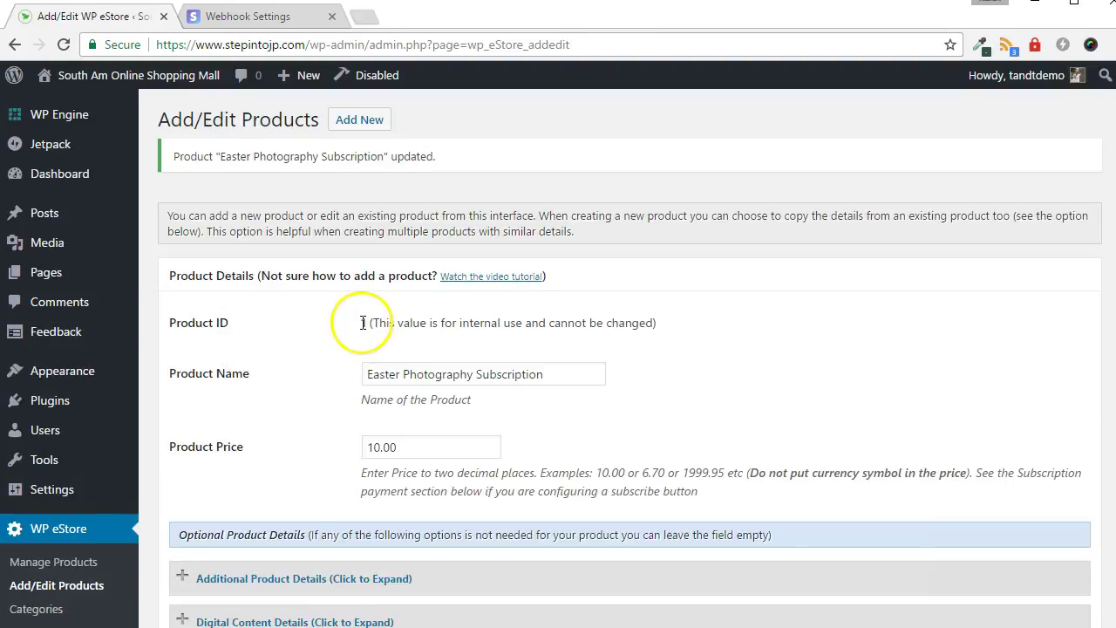
pyautogui.doubleClick(367, 326)
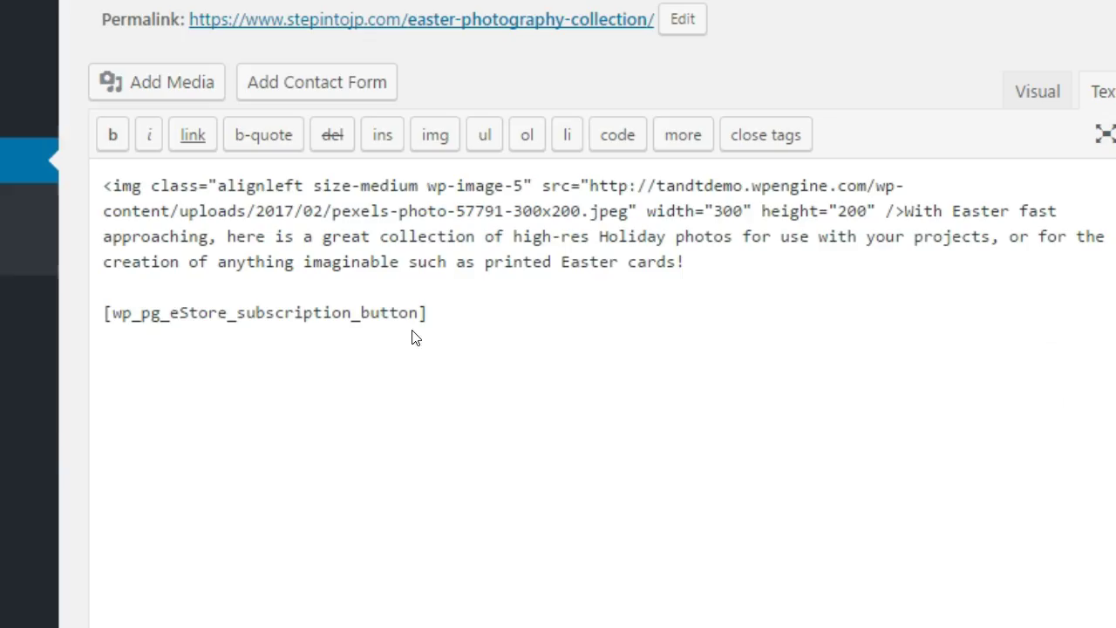
# - Add gateway='stripe_subsc' to the subscription button shortcode, update the page and view it
pyautogui.click(137, 381)
pyautogui.moveTo(116, 311); pyautogui.dragTo(420, 311)
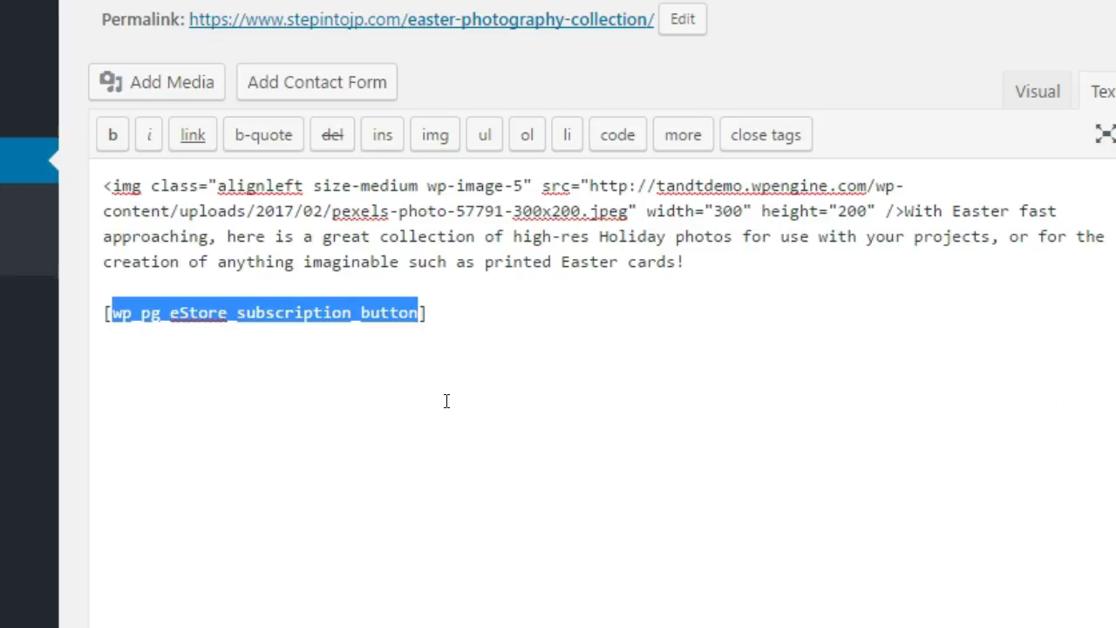
pyautogui.click(594, 583)
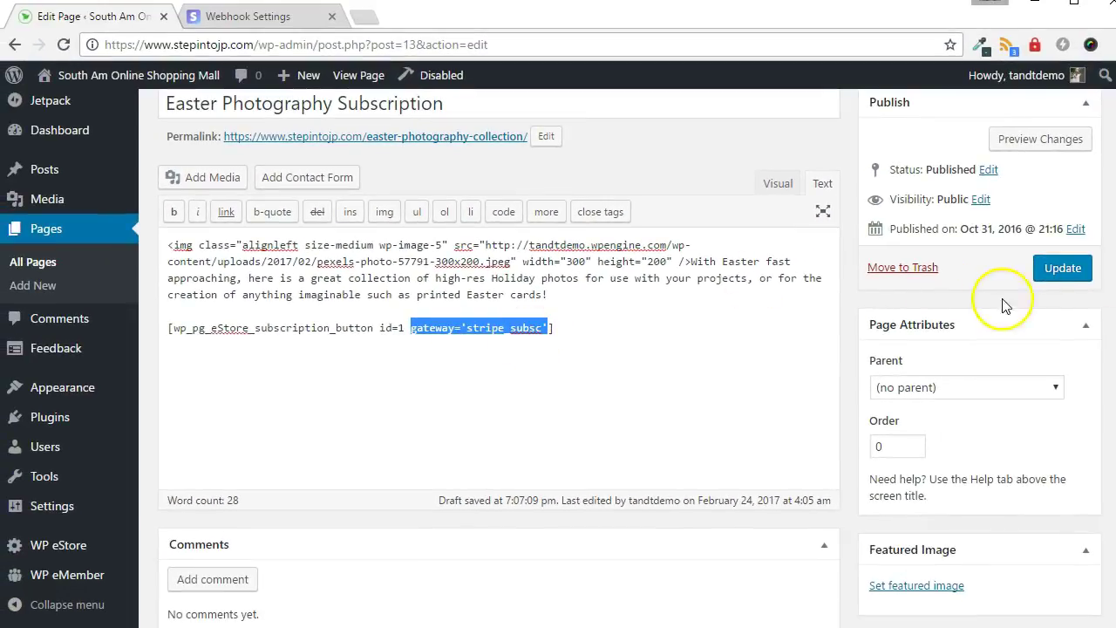
pyautogui.click(1056, 272)
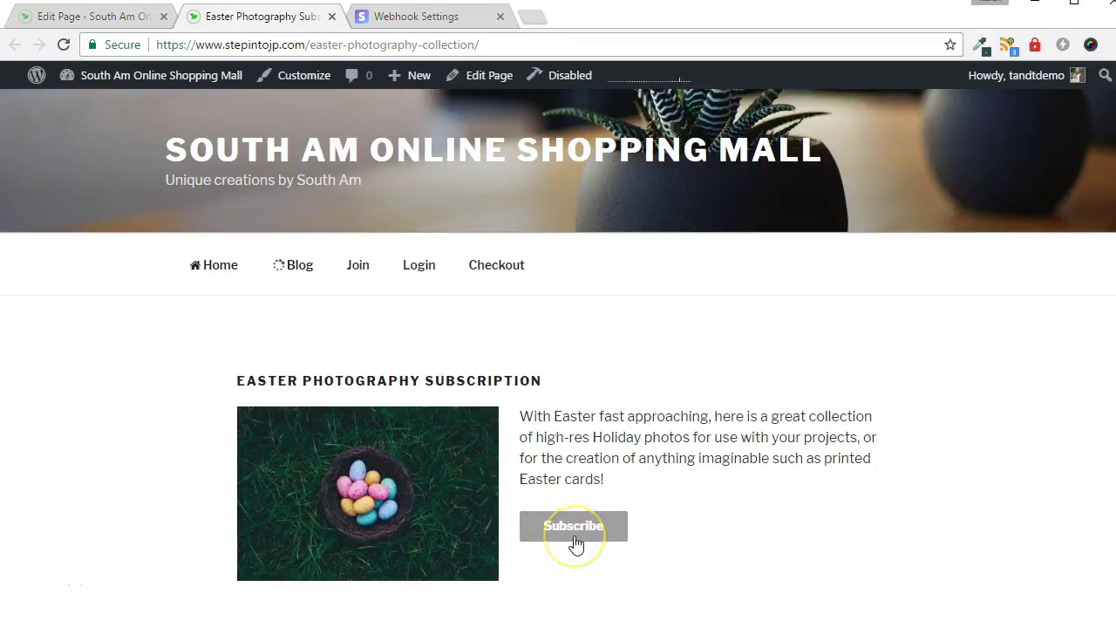
# - Subscribe to Easter Photography Subscription (10.00 USD every 7 days) using test billing and card details
pyautogui.click(573, 535)
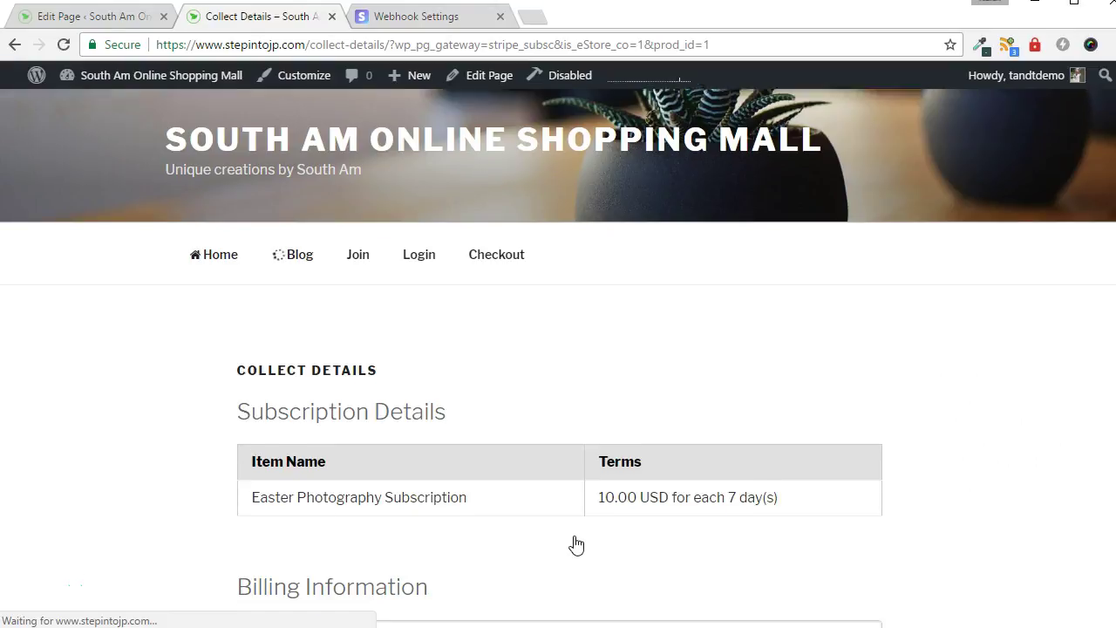
pyautogui.scroll(-3, 577, 545)
pyautogui.scroll(-4, 575, 536)
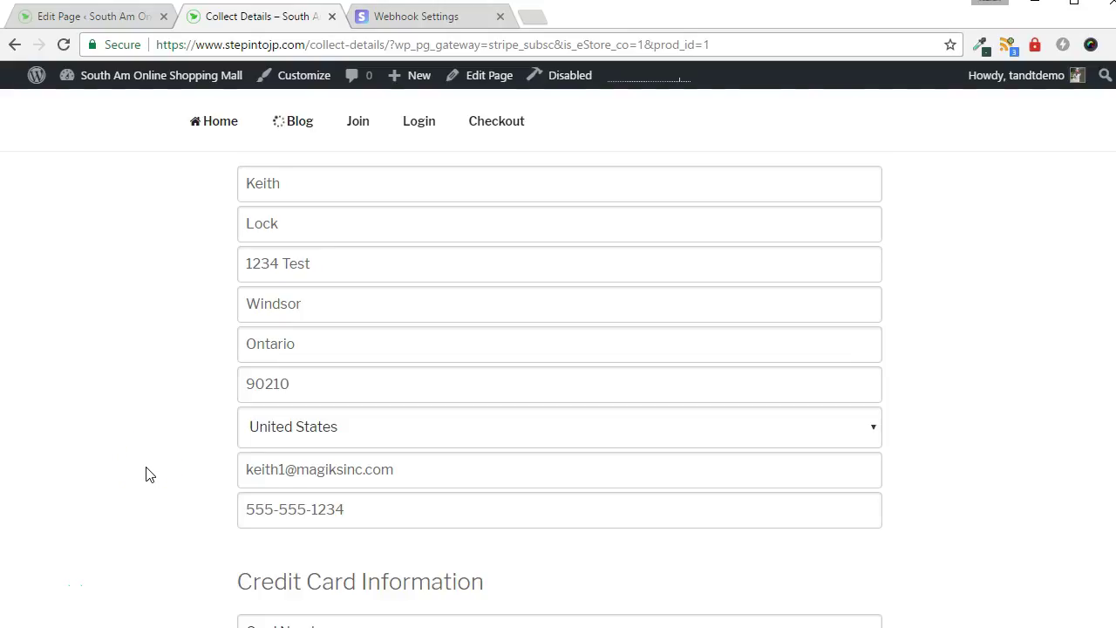
pyautogui.scroll(-3, 139, 506)
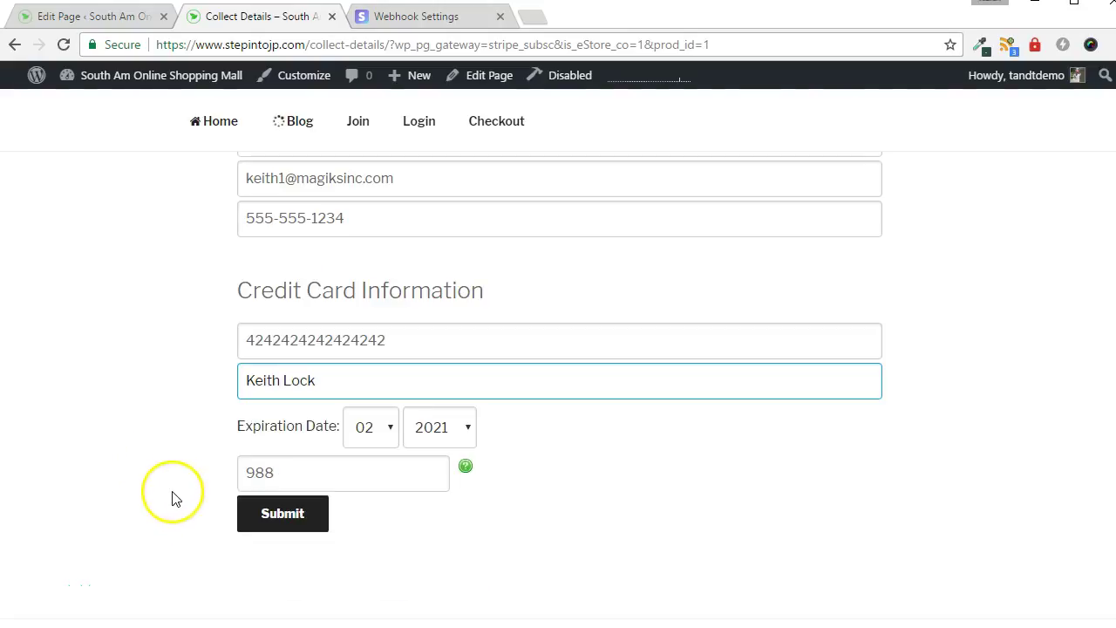
pyautogui.scroll(-1, 167, 386)
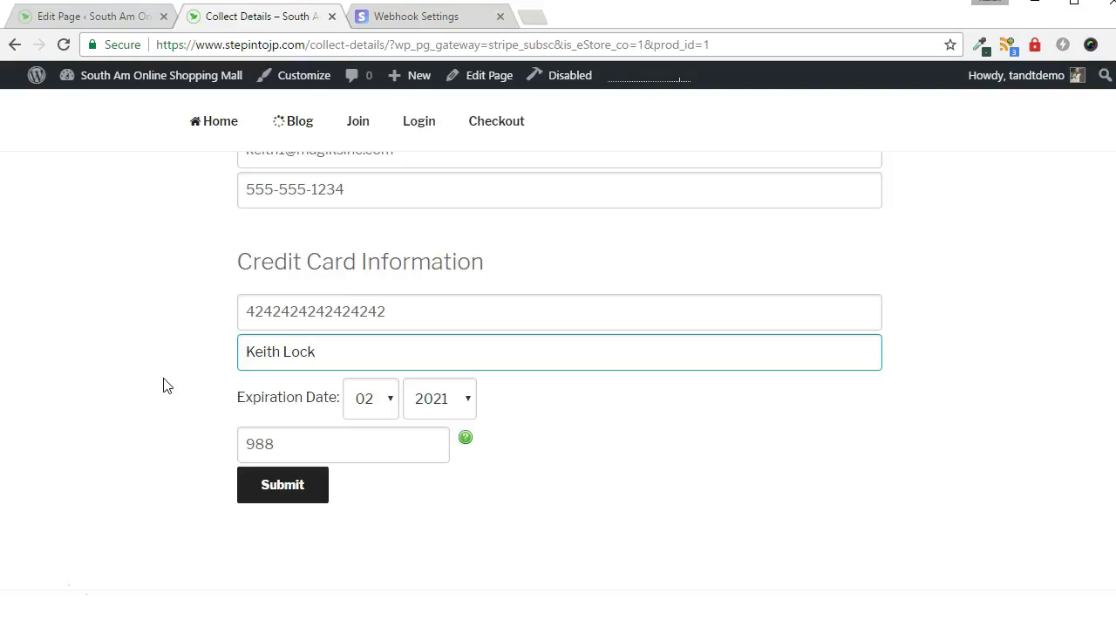
pyautogui.click(54, 590)
pyautogui.click(281, 497)
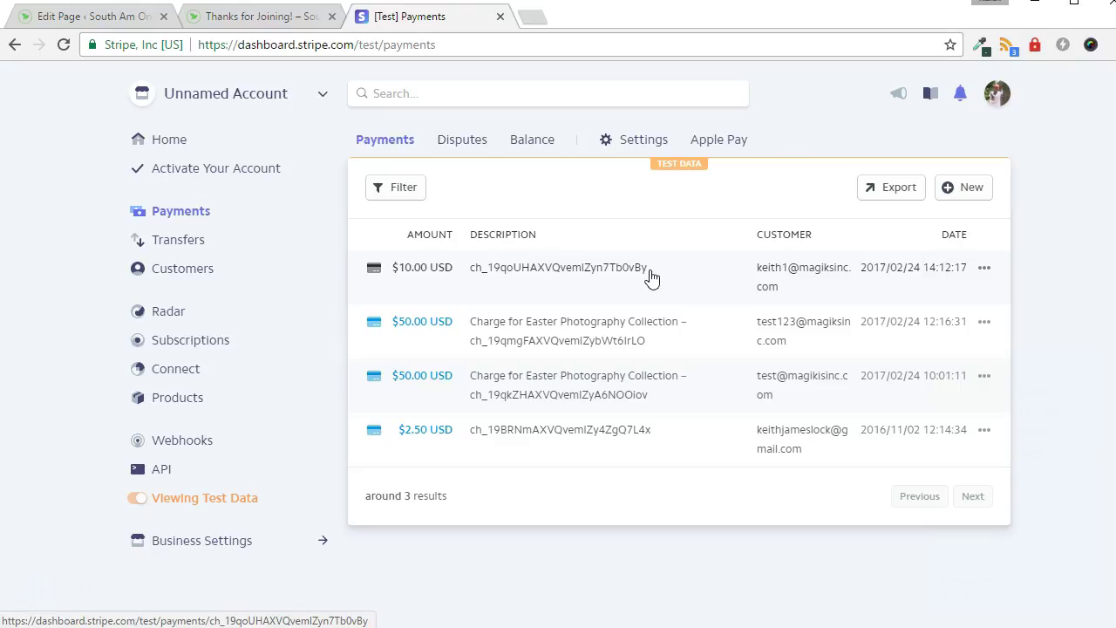
# - After confirming the $10.00 test payment, open Stripe's test Webhooks events log
pyautogui.click(193, 441)
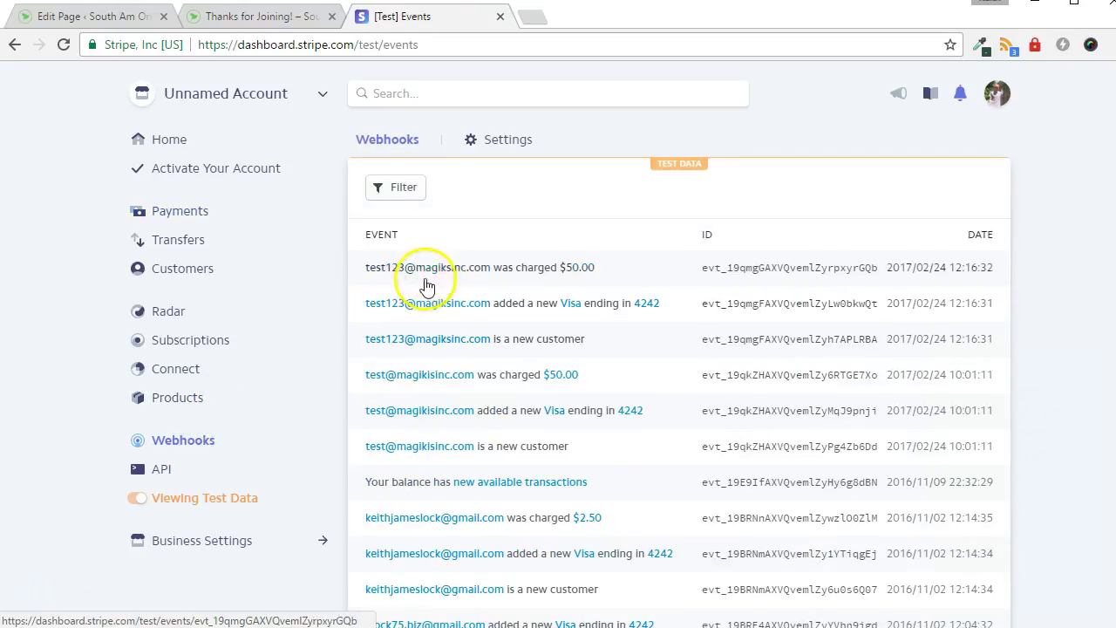
# - Copy the test webhook endpoint URL and delete the test endpoint
pyautogui.click(509, 144)
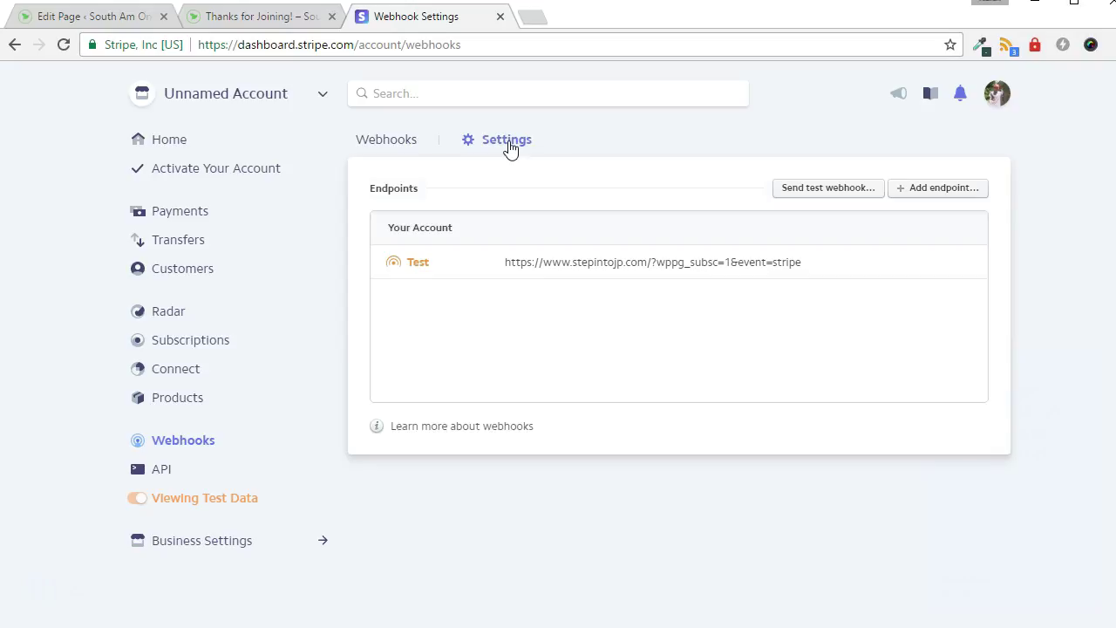
pyautogui.tripleClick(549, 261)
pyautogui.rightClick(549, 260)
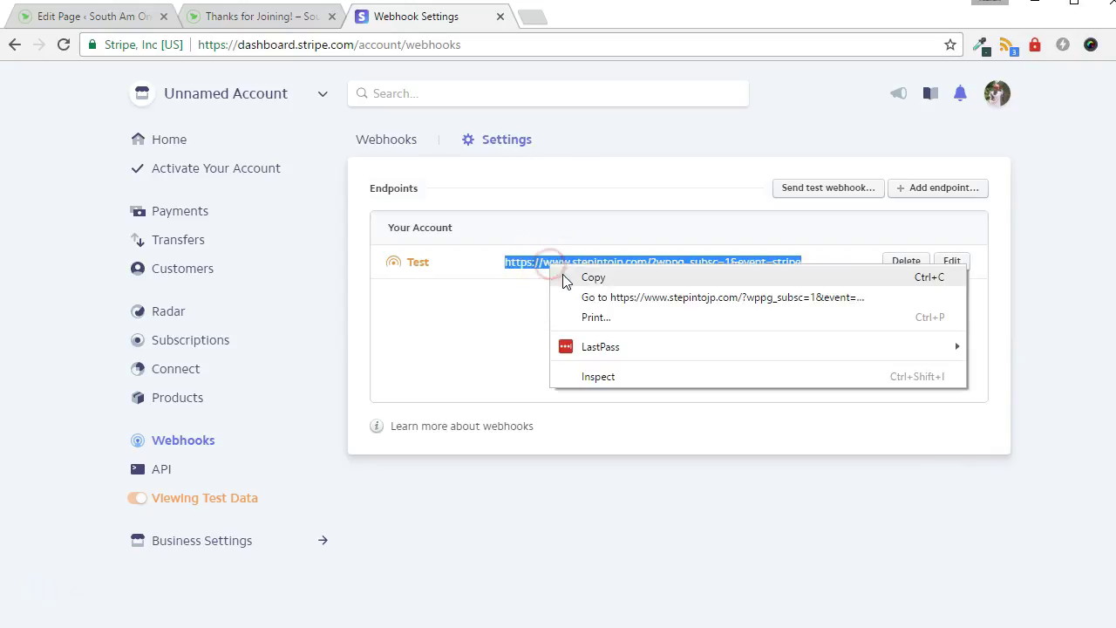
pyautogui.click(562, 275)
pyautogui.click(906, 261)
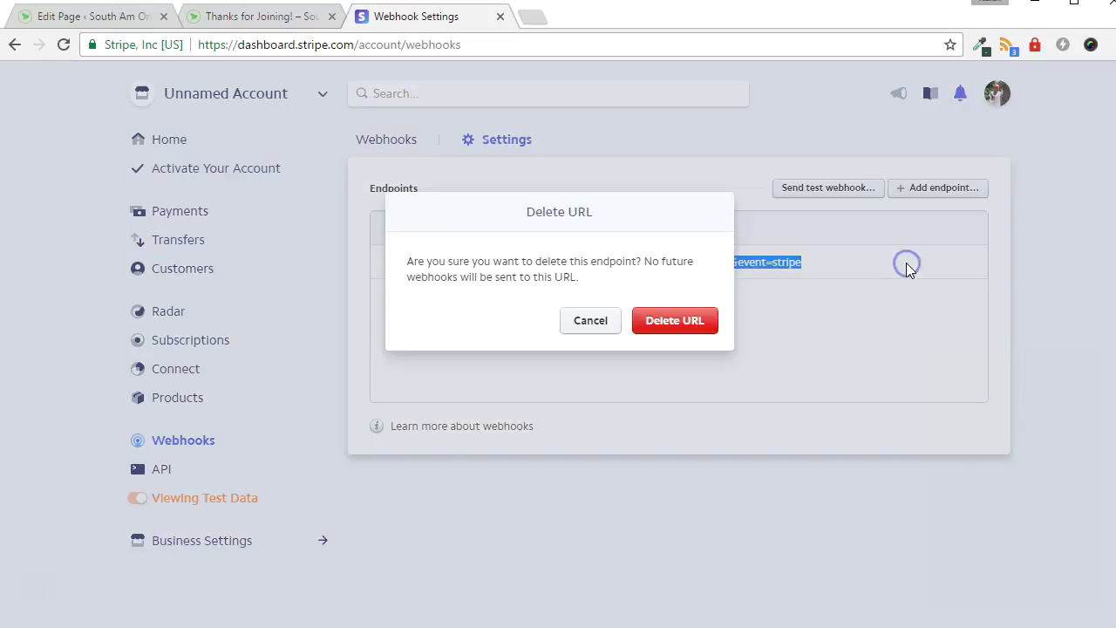
pyautogui.click(671, 315)
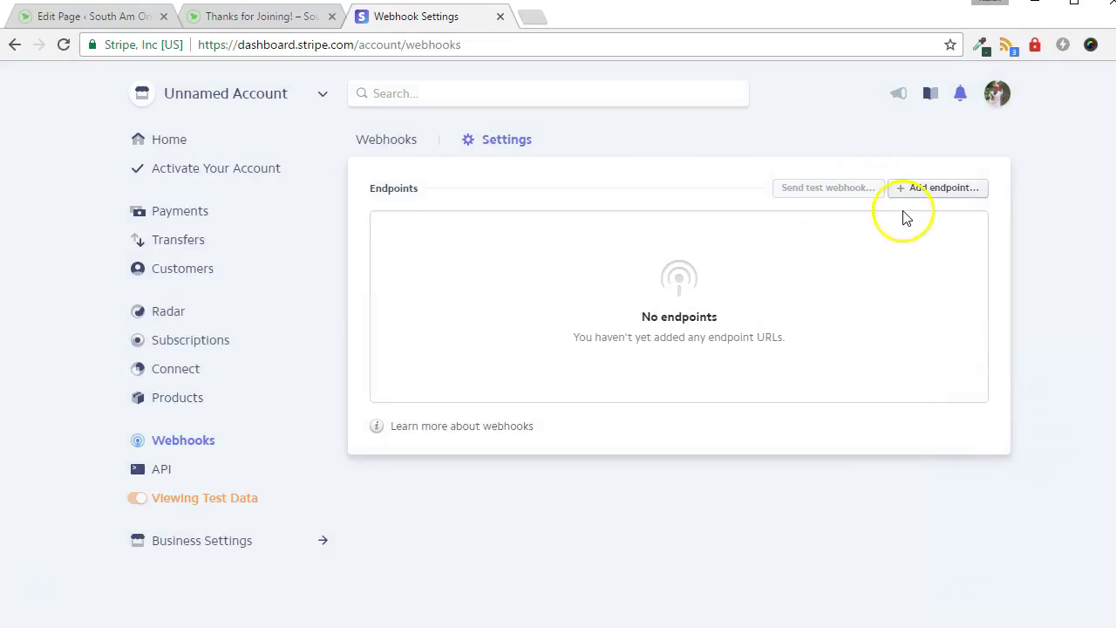
# - Create a new Live-mode webhook endpoint with the copied site webhook URL
pyautogui.click(918, 192)
pyautogui.click(551, 229)
pyautogui.rightClick(546, 227)
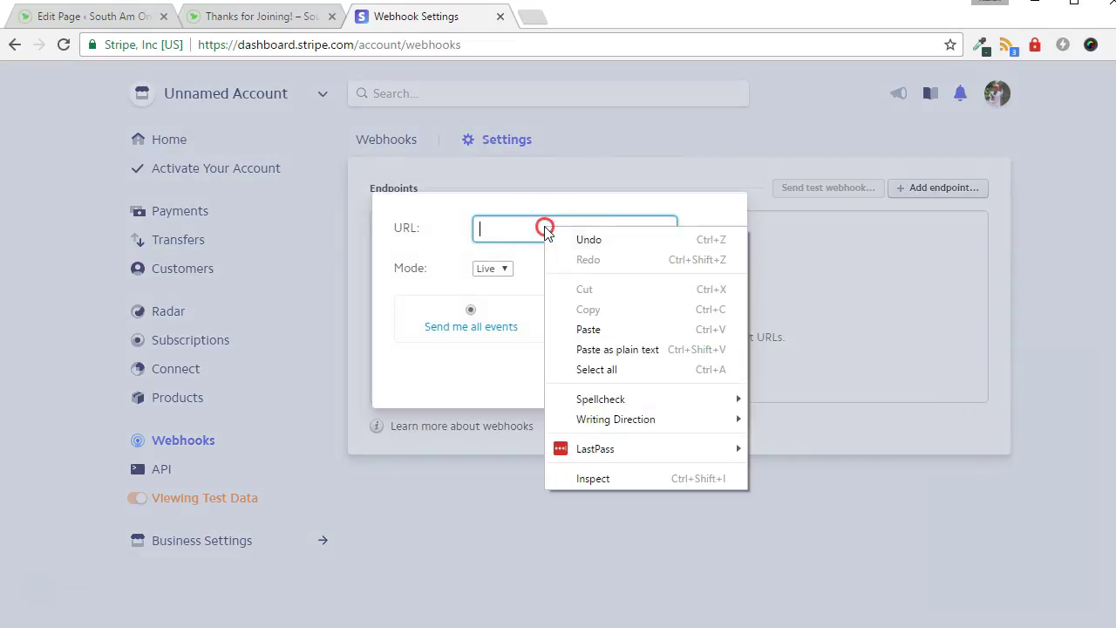
pyautogui.click(582, 329)
pyautogui.click(686, 383)
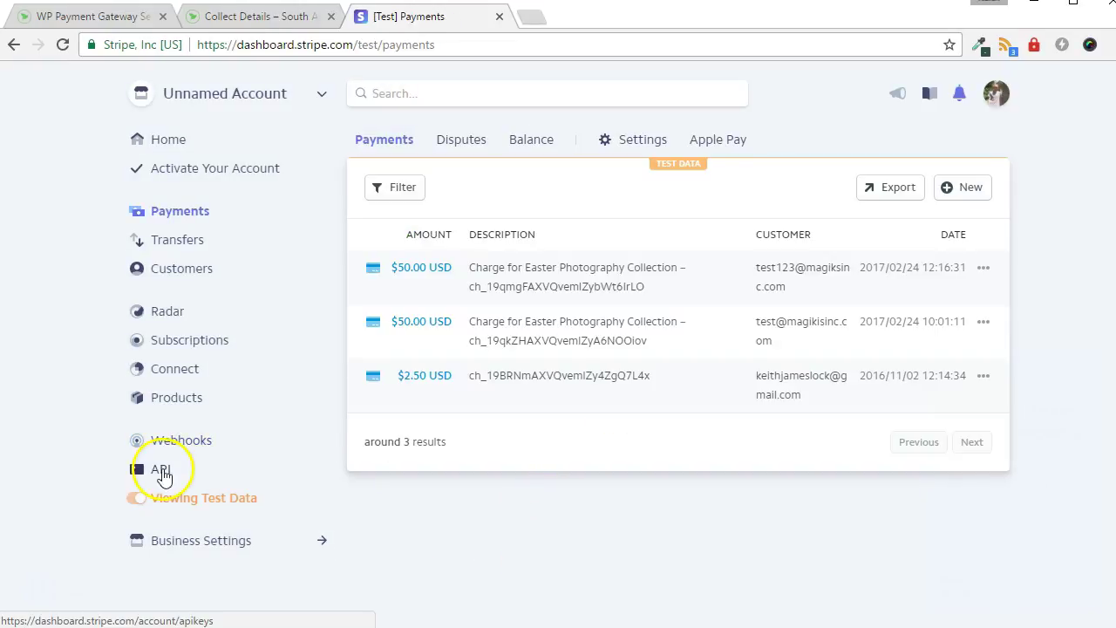
# - Select the live secret key on Stripe's API keys page for the Payment Gateway Bundle settings
pyautogui.click(162, 472)
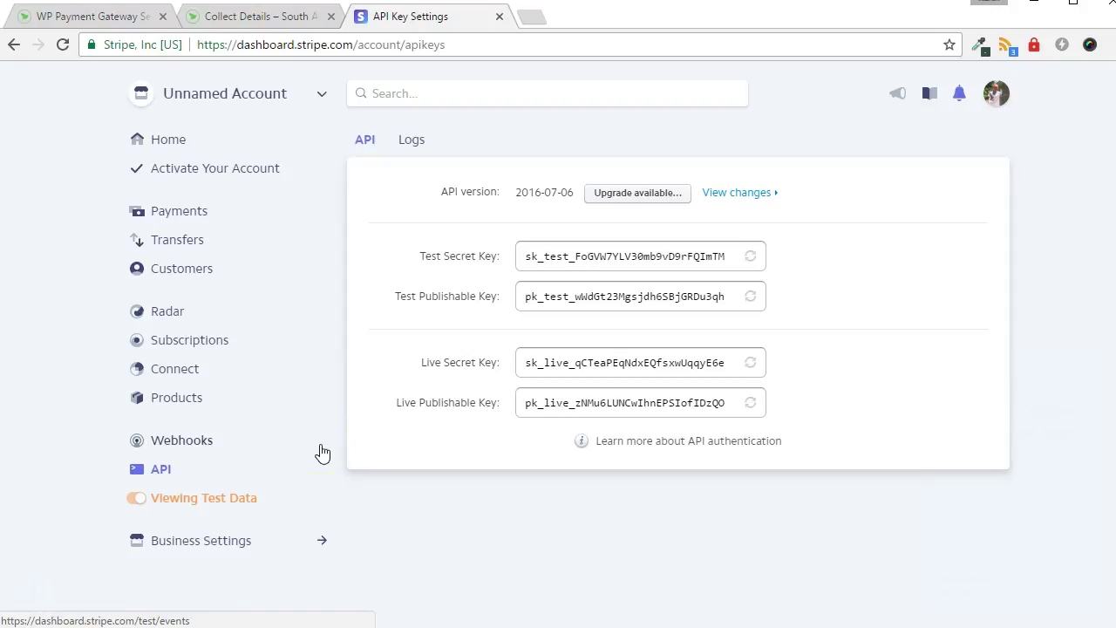
pyautogui.click(563, 364)
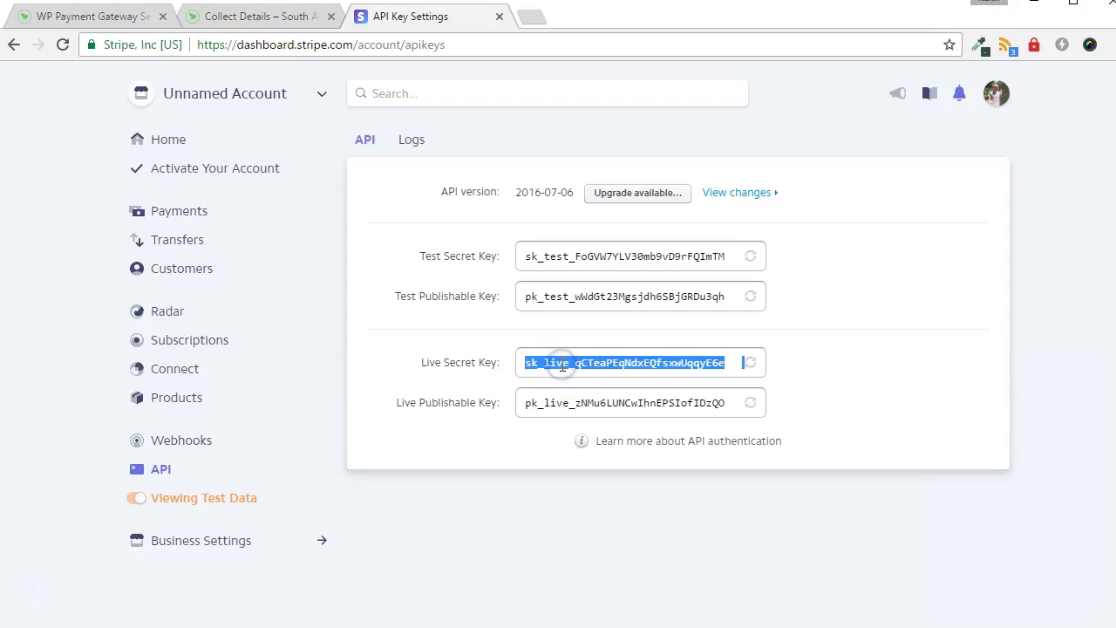
pyautogui.hotkey('ctrl', '1')
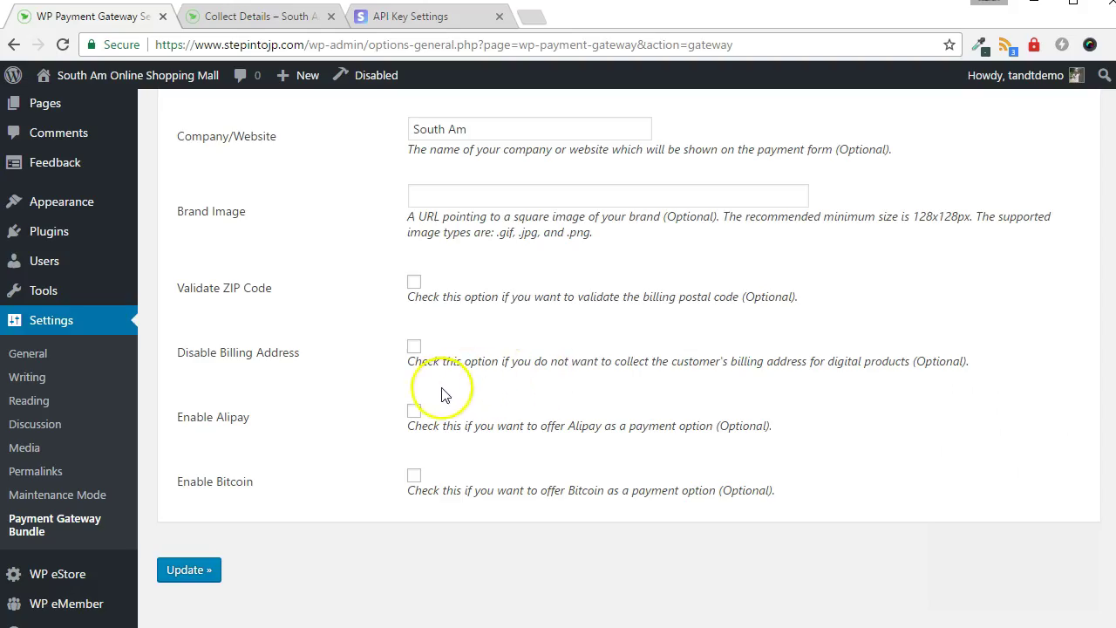
pyautogui.click(86, 521)
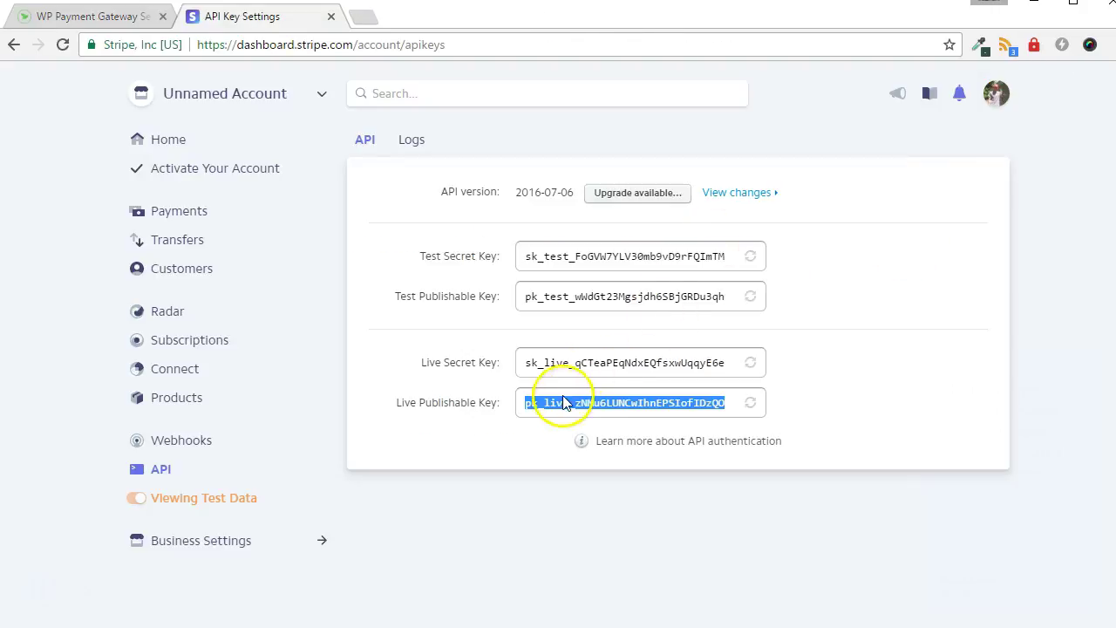
# - Replace the old Stripe Publishable Key with the copied live publishable key
pyautogui.rightClick(562, 404)
pyautogui.click(582, 417)
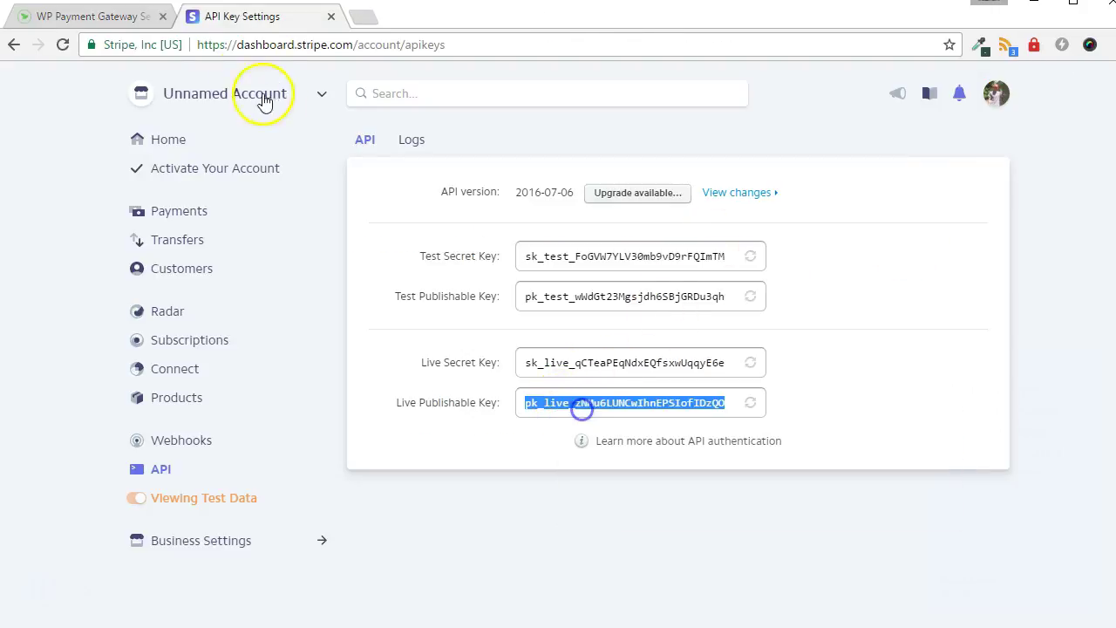
pyautogui.click(87, 17)
pyautogui.moveTo(625, 280); pyautogui.dragTo(410, 281)
pyautogui.rightClick(424, 281)
pyautogui.click(478, 353)
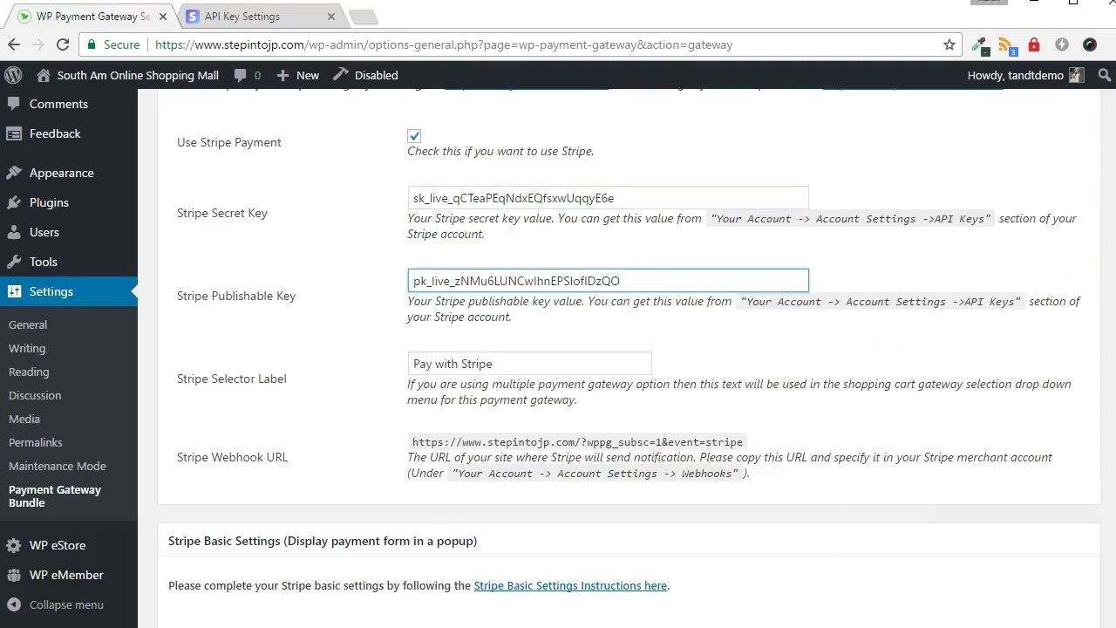
# - Save the live Stripe keys, then uncheck Enable Sandbox/Testing Mode in General Settings and save
pyautogui.scroll(-15, 558, 349)
pyautogui.click(192, 538)
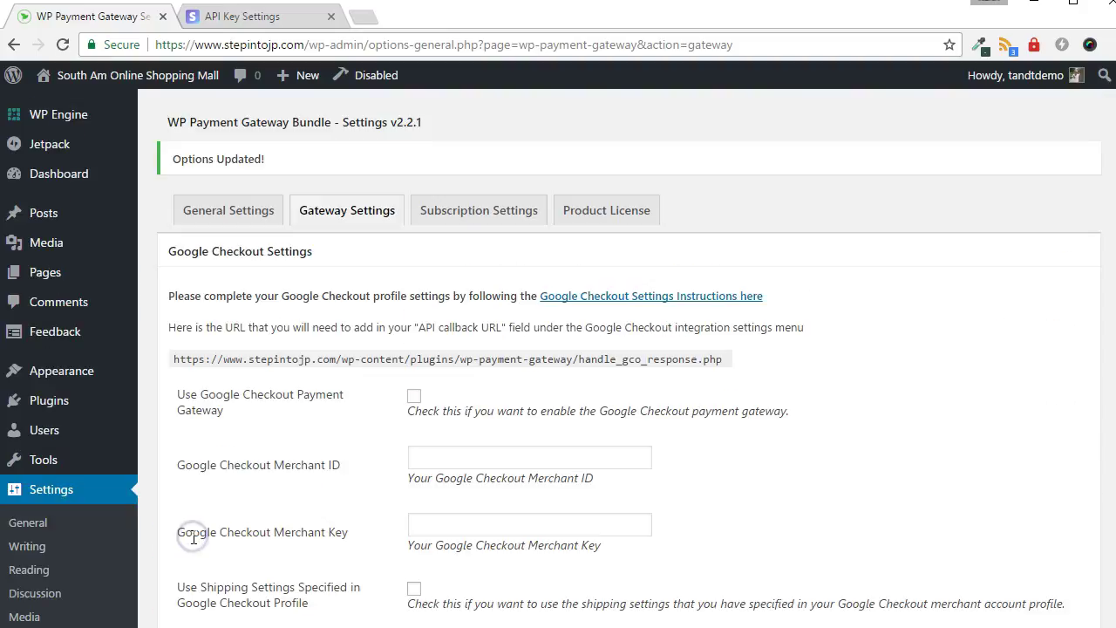
pyautogui.click(207, 211)
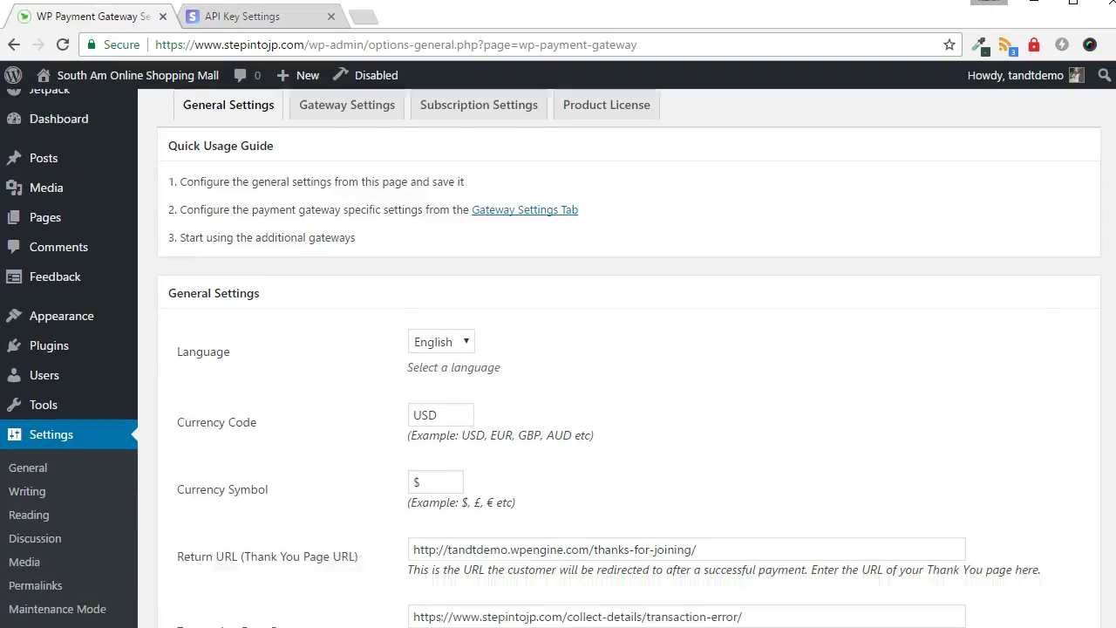
pyautogui.scroll(-10, 558, 348)
pyautogui.click(414, 244)
pyautogui.click(188, 539)
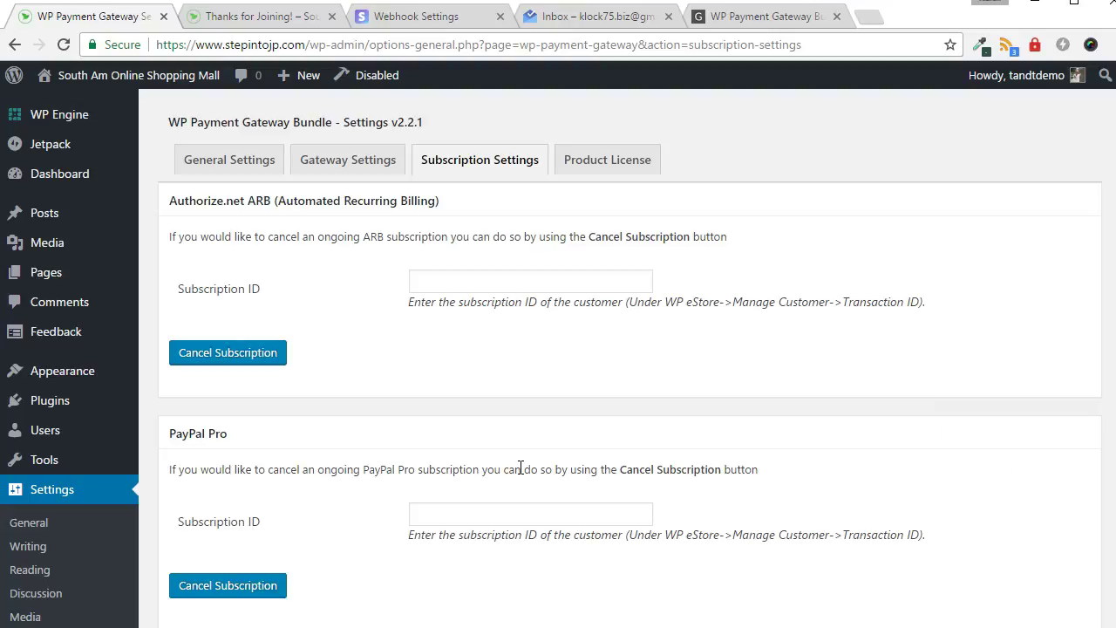
# - Find the Stripe Subscription ID field under Subscription Settings, then go to WP eStore's customer list
pyautogui.click(467, 165)
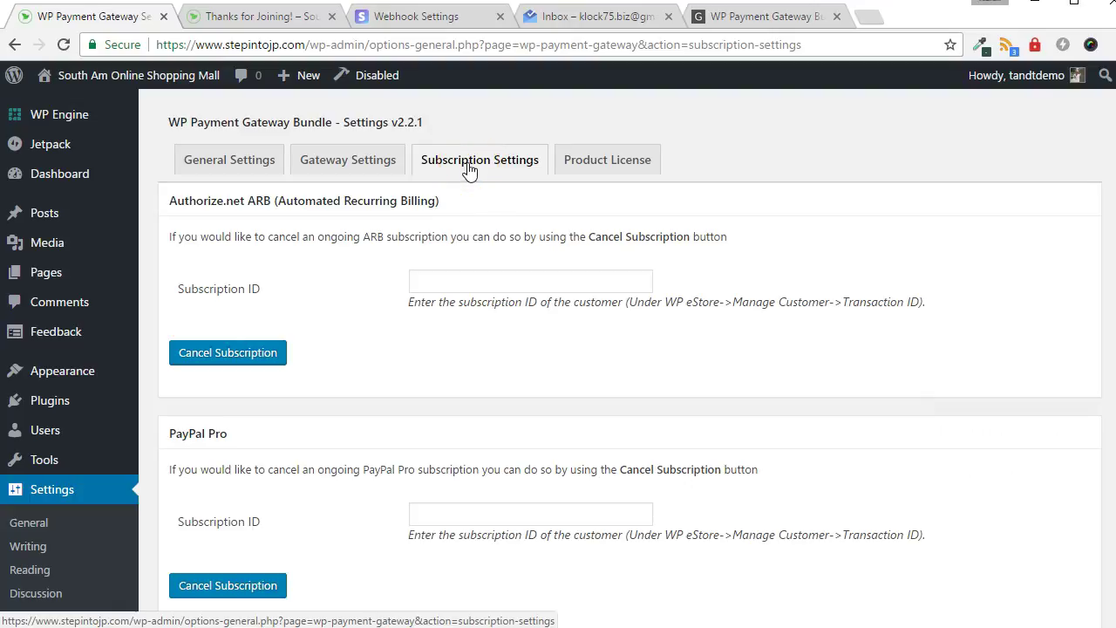
pyautogui.scroll(-4, 474, 374)
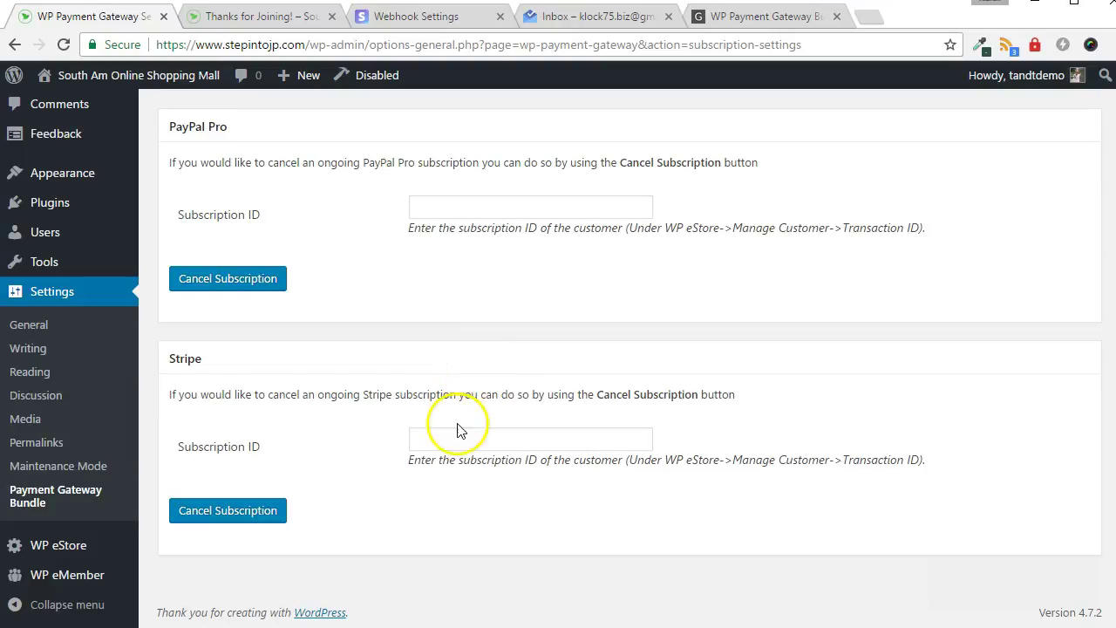
pyautogui.click(455, 437)
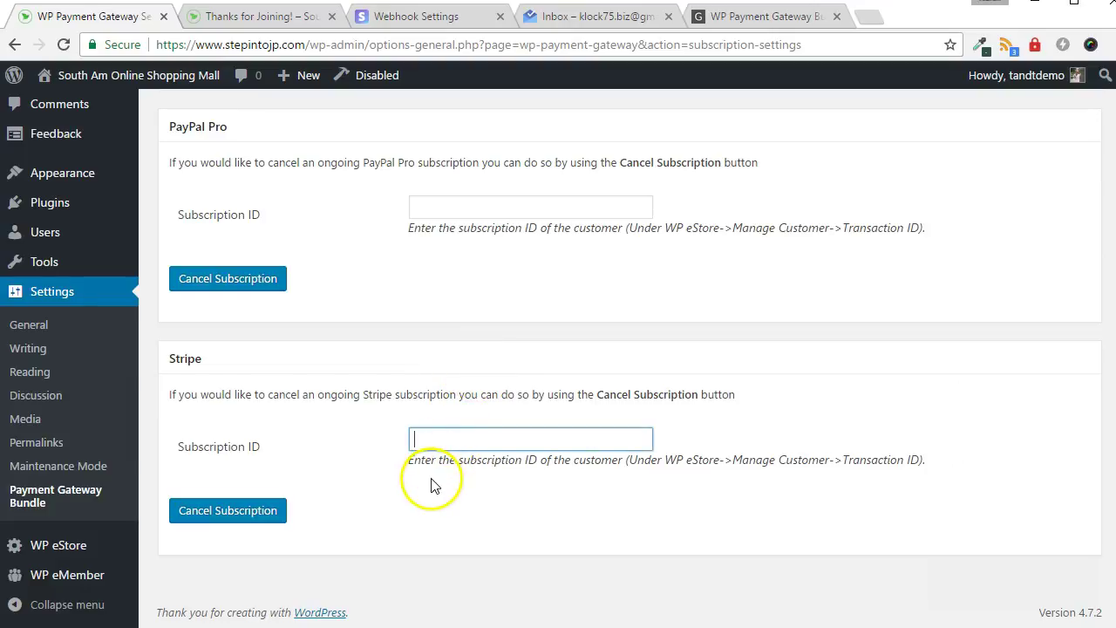
pyautogui.click(252, 521)
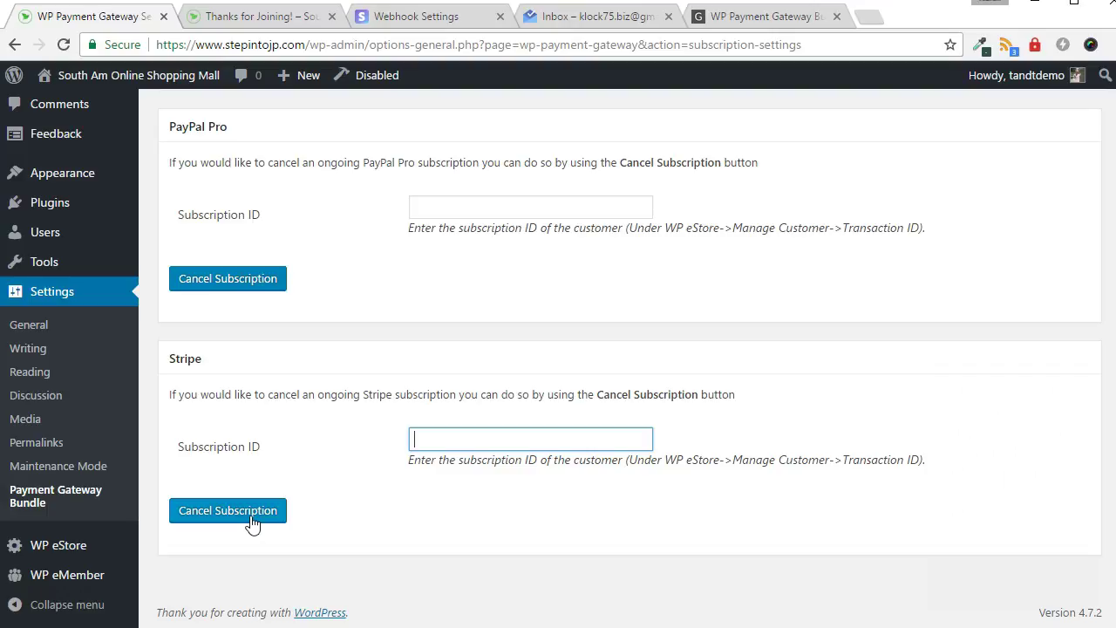